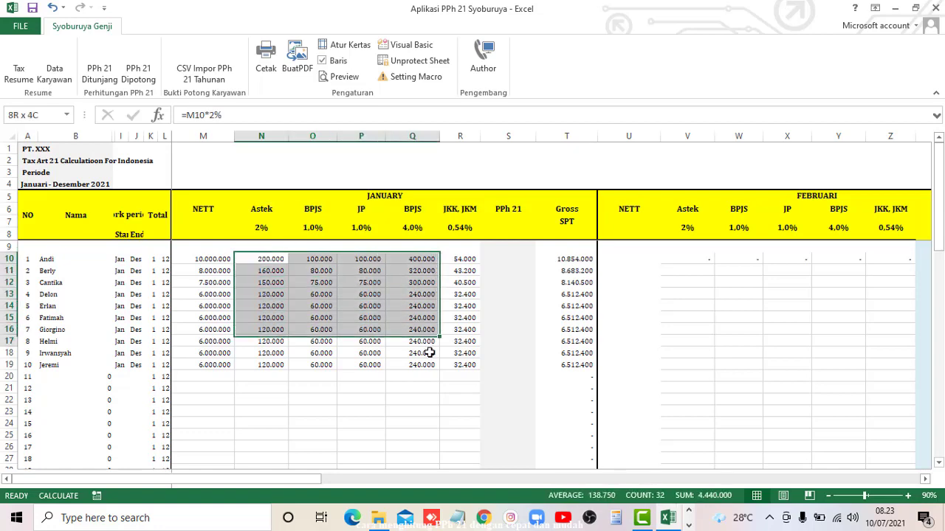
# - Copy the Selisih values for the ten employees in rows 10 to 19
pyautogui.click(506, 248)
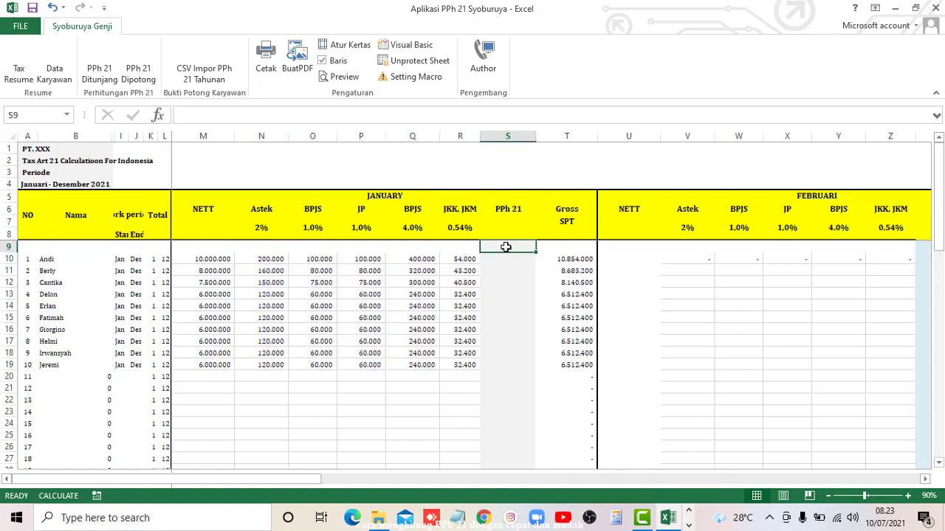
pyautogui.hotkey('ctrl', 'Right')
pyautogui.hotkey('ctrl', 'Right')
pyautogui.press('Down')
pyautogui.hotkey('ctrl', 'Left')
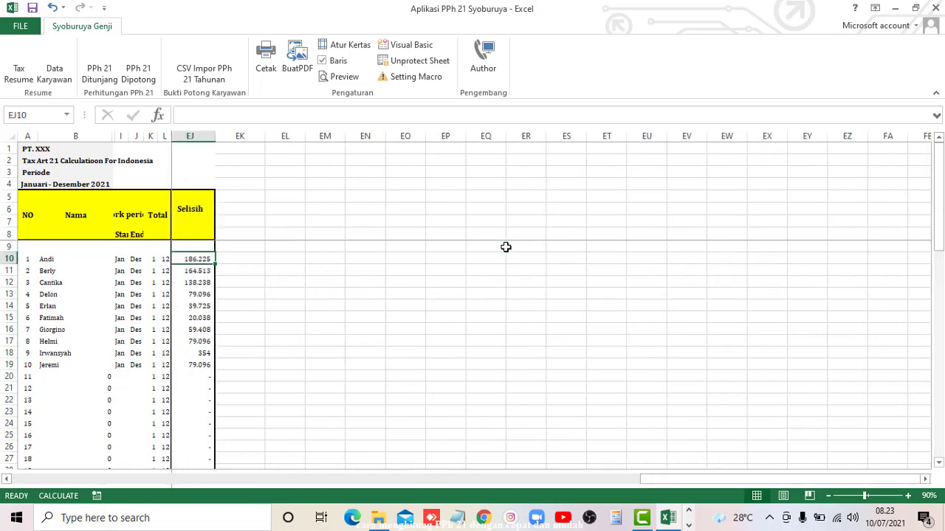
pyautogui.press('Left')
pyautogui.press('Right')
pyautogui.hotkey('shift', 'Down')
pyautogui.hotkey('shift', 'Down')
pyautogui.hotkey('shift', 'Down')
pyautogui.hotkey('shift', 'Down')
pyautogui.hotkey('shift', 'Down')
pyautogui.hotkey('shift', 'Down')
pyautogui.hotkey('shift', 'Down')
pyautogui.hotkey('shift', 'Down')
pyautogui.hotkey('shift', 'Down')
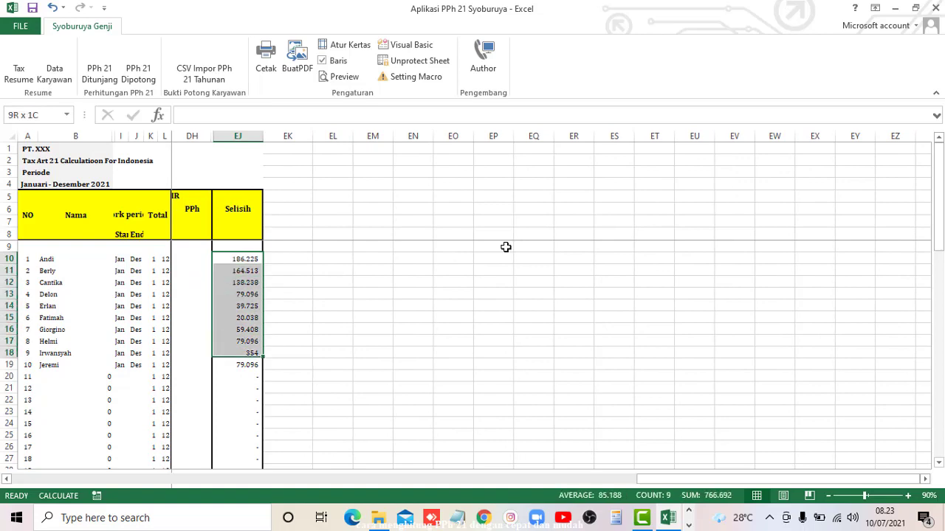
pyautogui.hotkey('ctrl', 'c')
# - Paste the copied Selisih amounts as values only into January's PPh 21 column, starting at S10
pyautogui.press('Up')
pyautogui.hotkey('ctrl', 'Left')
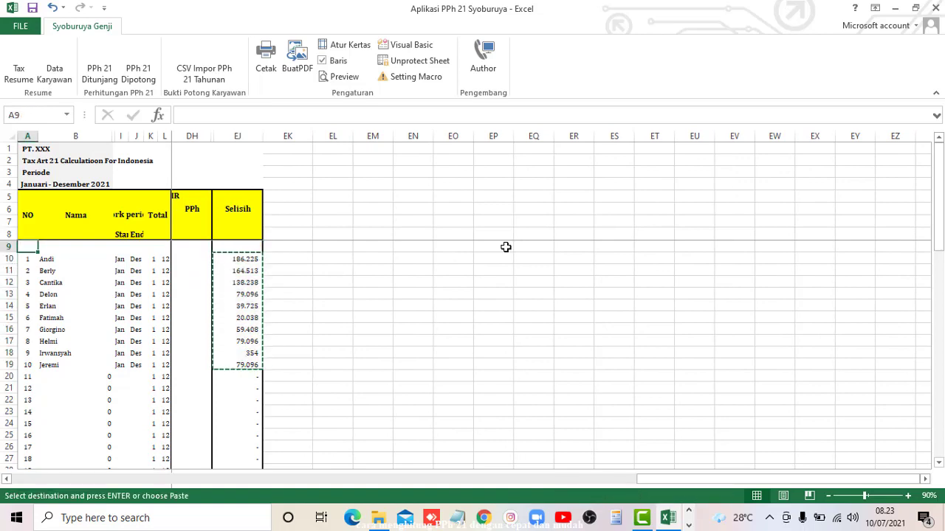
pyautogui.press('Right')
pyautogui.press('Right')
pyautogui.press('Right')
pyautogui.press('Right')
pyautogui.press('Right')
pyautogui.press('Right')
pyautogui.press('Right')
pyautogui.press('Right')
pyautogui.press('Right')
pyautogui.press('Right')
pyautogui.press('Right')
pyautogui.press('Right')
pyautogui.press('Right')
pyautogui.press('Right')
pyautogui.press('Right')
pyautogui.press('Down')
pyautogui.press('Left')
pyautogui.press('Left')
pyautogui.press('Left')
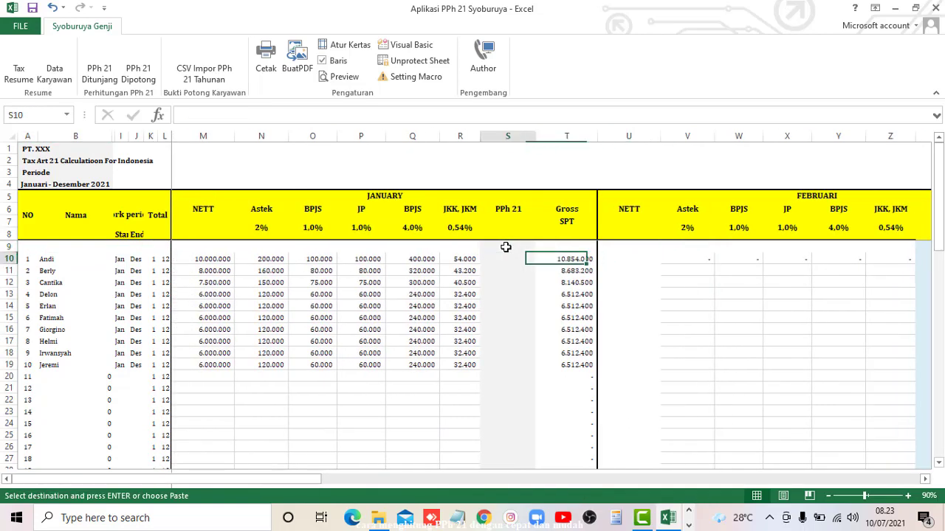
pyautogui.hotkey('ctrl', 'alt', 'v')
pyautogui.press('Down')
pyautogui.press('Down')
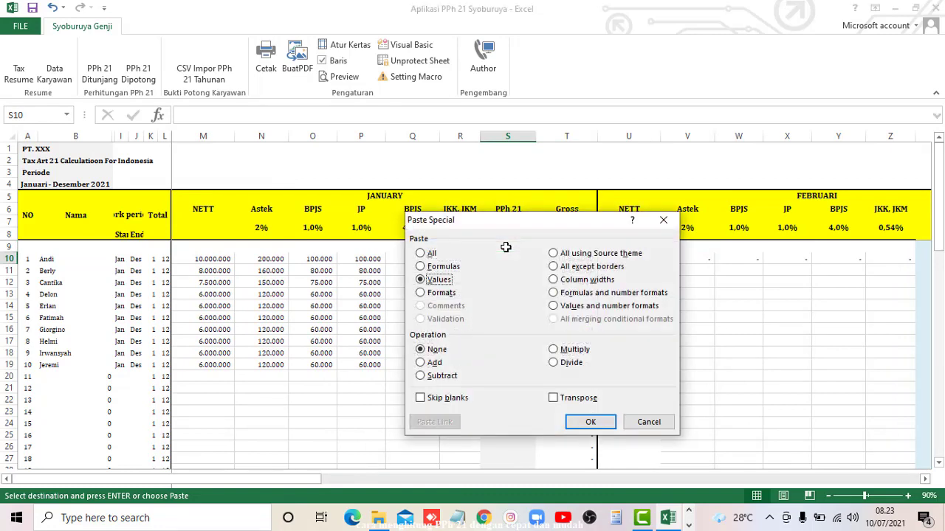
pyautogui.press('Return')
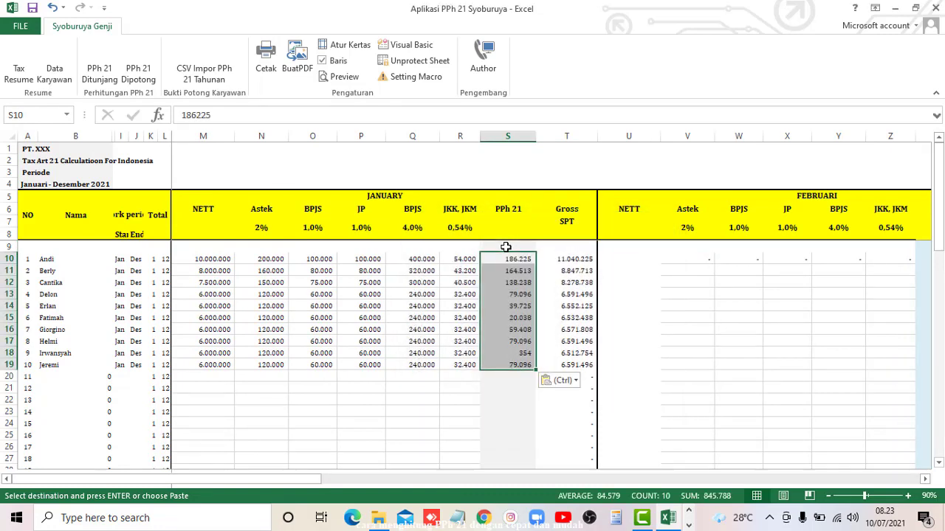
# - Check the pasted values in the first rows of January's PPh 21 column
pyautogui.press('Right')
pyautogui.press('Left')
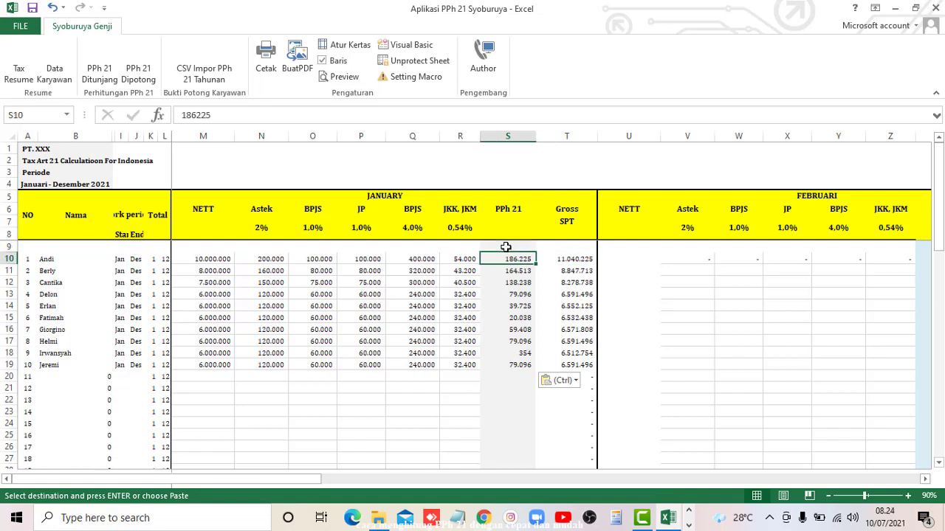
pyautogui.press('Down')
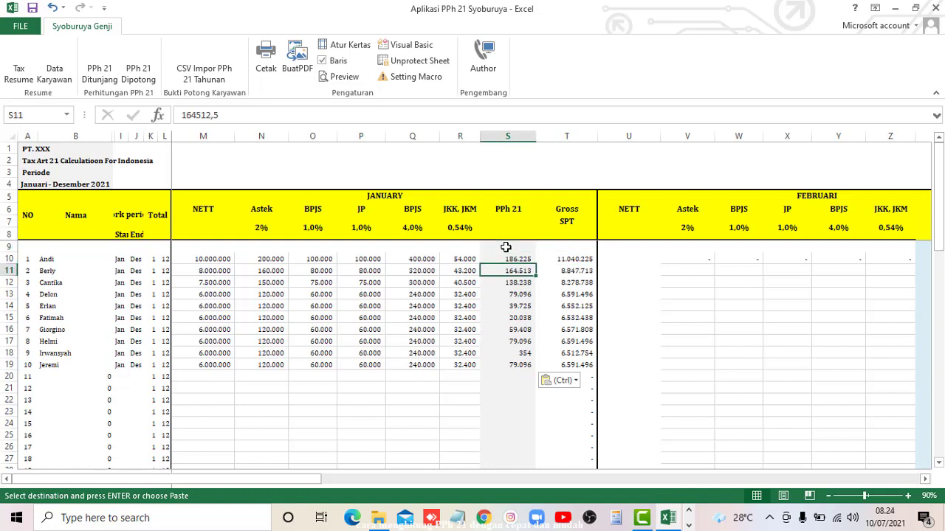
pyautogui.press('Up')
pyautogui.press('Up')
pyautogui.press('Down')
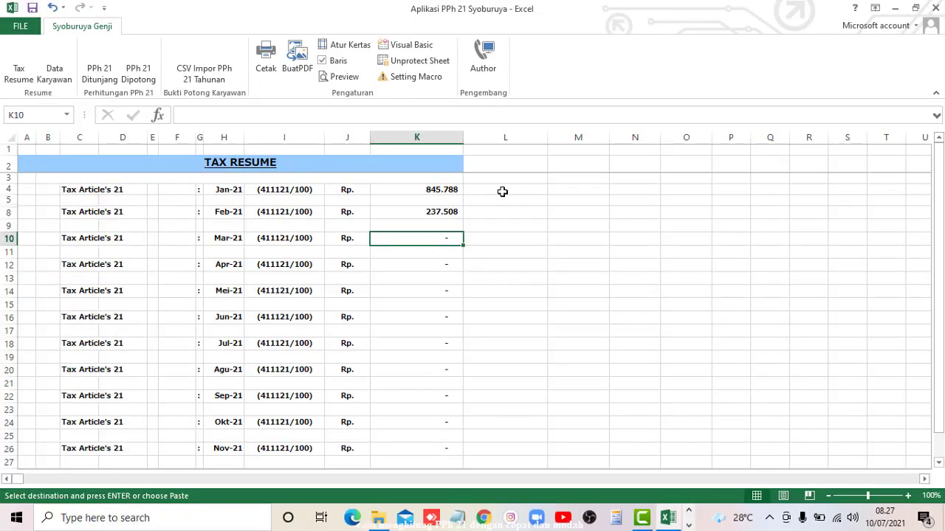
pyautogui.hotkey('ctrl', 'Up')
pyautogui.hotkey('ctrl', 'Up')
pyautogui.hotkey('ctrl', 'Up')
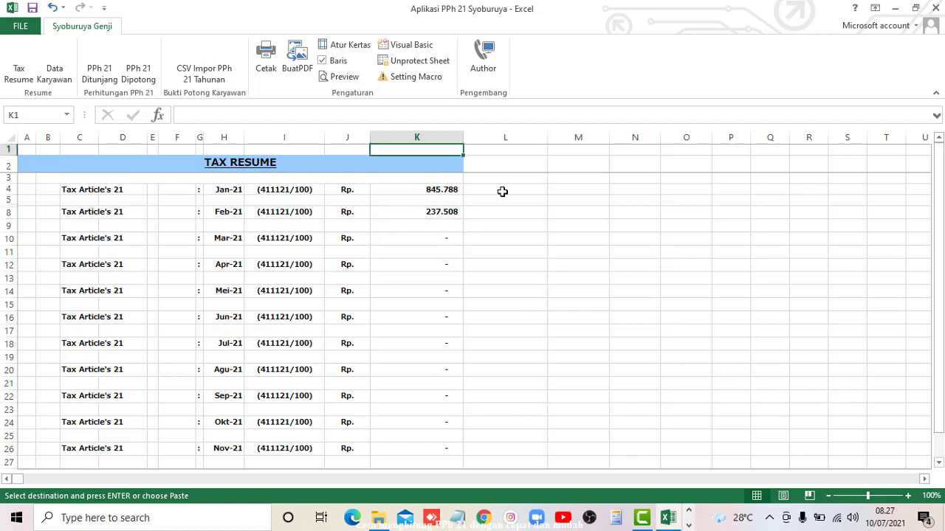
pyautogui.press('Left')
pyautogui.press('Left')
pyautogui.press('Left')
pyautogui.press('Left')
pyautogui.press('Left')
pyautogui.press('Left')
pyautogui.press('Left')
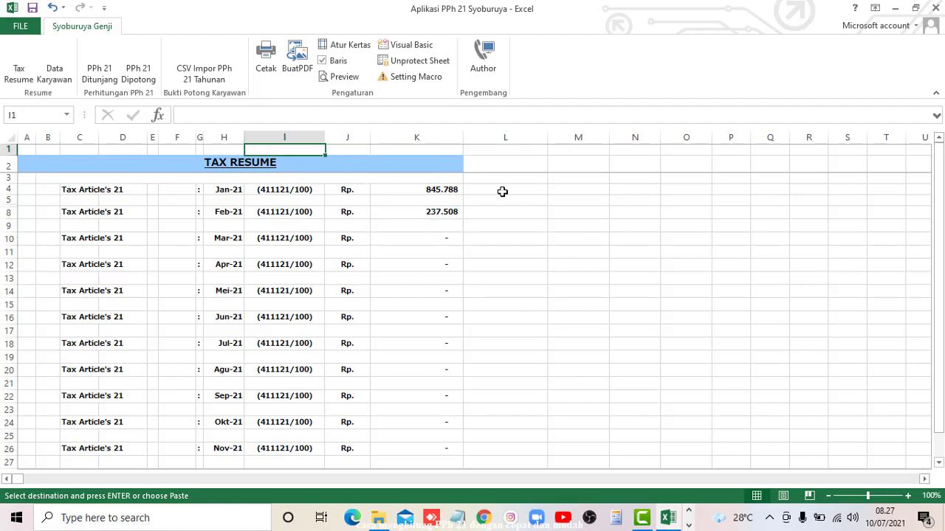
pyautogui.press('Left')
pyautogui.press('Left')
pyautogui.press('Left')
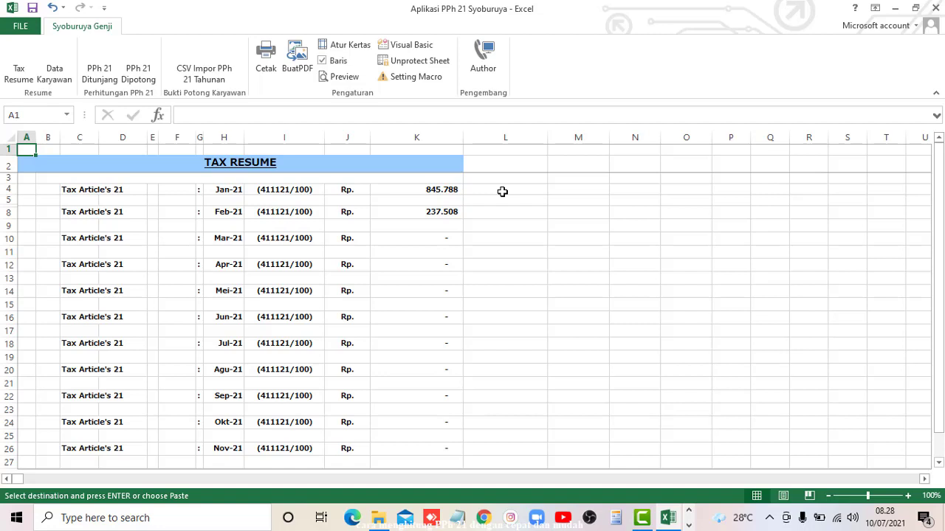
pyautogui.press('Down')
pyautogui.press('Down')
pyautogui.press('Down')
pyautogui.press('Down')
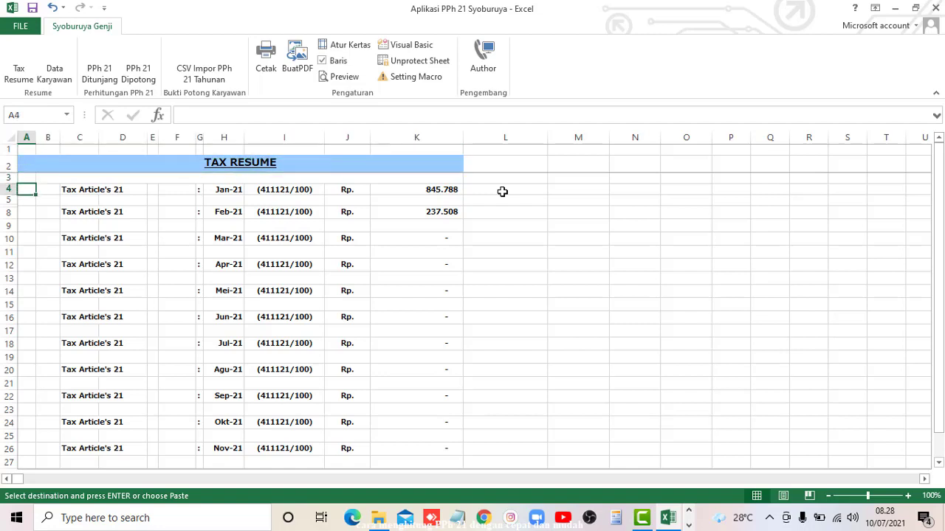
pyautogui.press('Up')
pyautogui.press('Up')
pyautogui.press('Up')
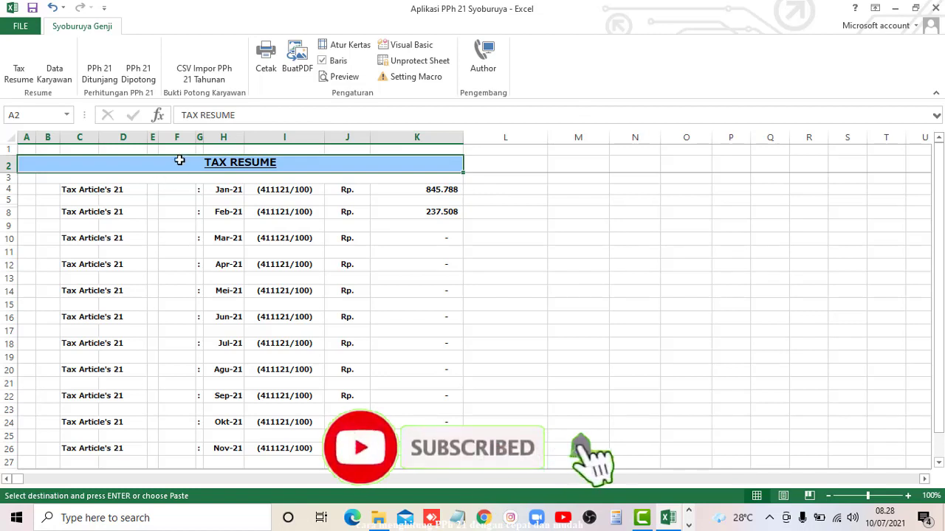
pyautogui.press('Down')
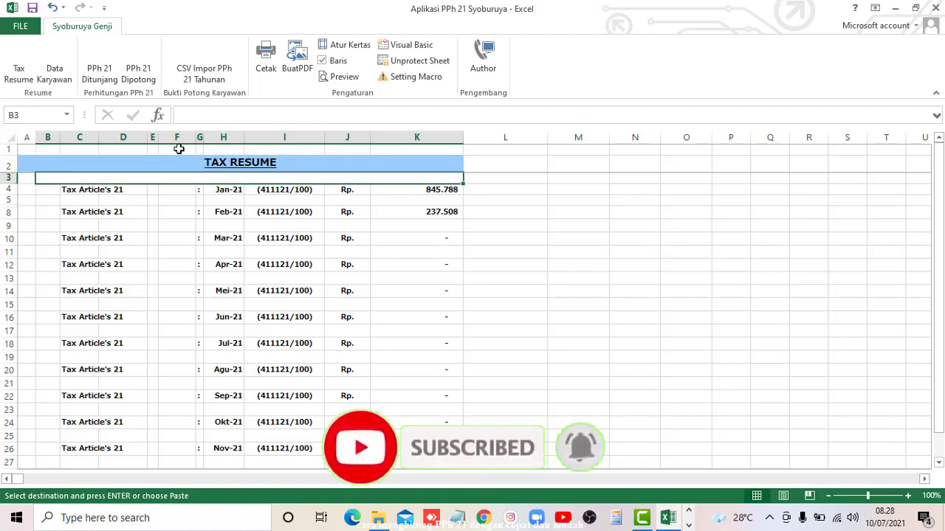
pyautogui.click(178, 149)
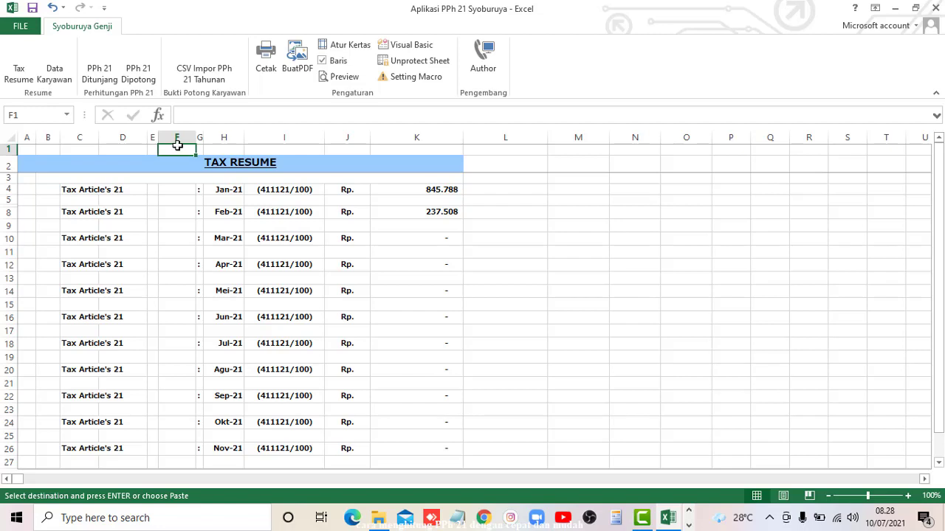
pyautogui.click(167, 192)
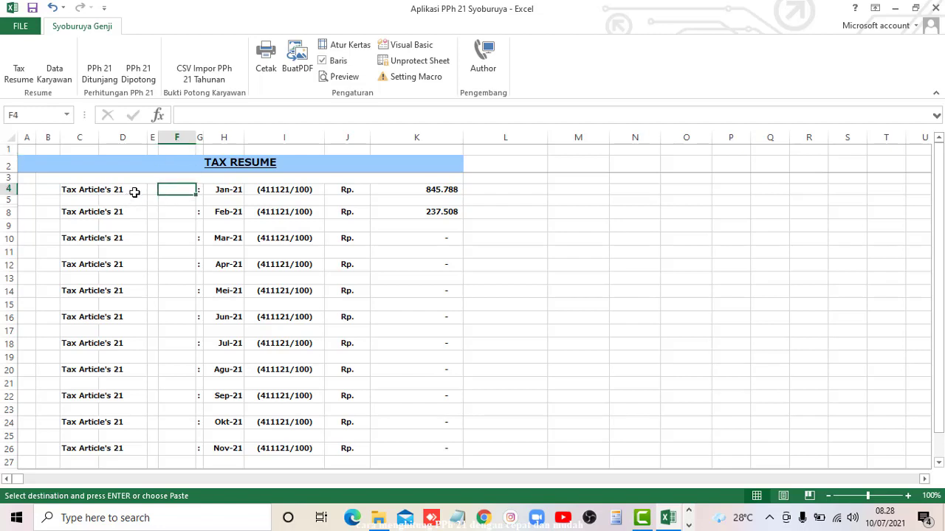
pyautogui.click(135, 192)
pyautogui.click(71, 190)
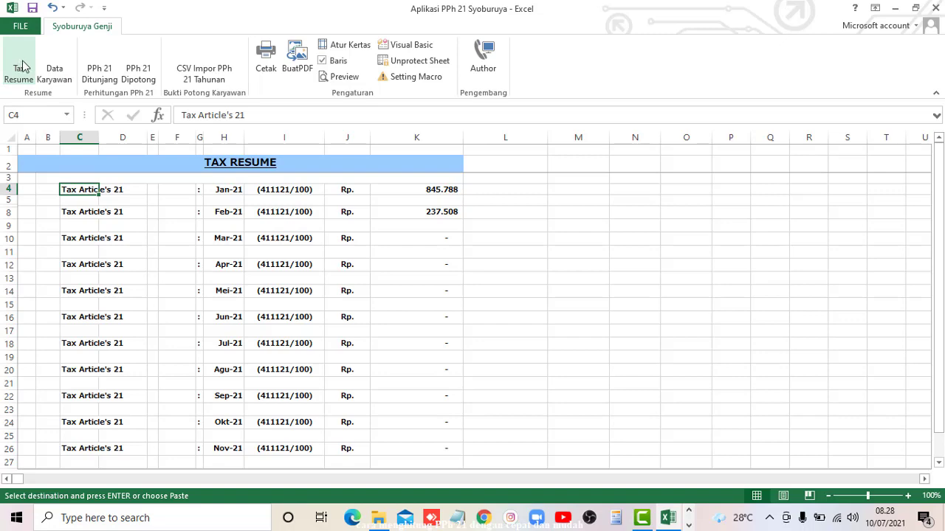
# - Look through the Data Karyawan, PPh 21 Ditunjang and CSV Impor PPh 21 Tahunan sheets
pyautogui.click(55, 68)
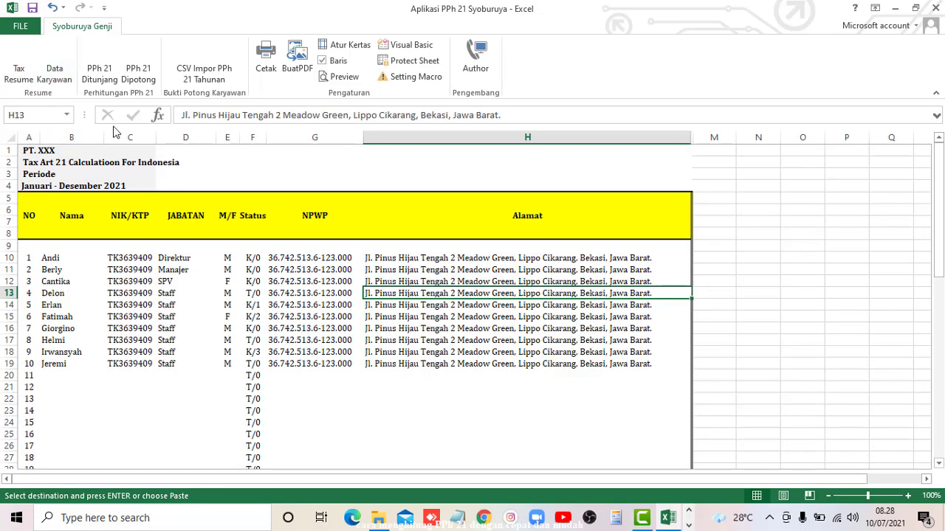
pyautogui.click(102, 59)
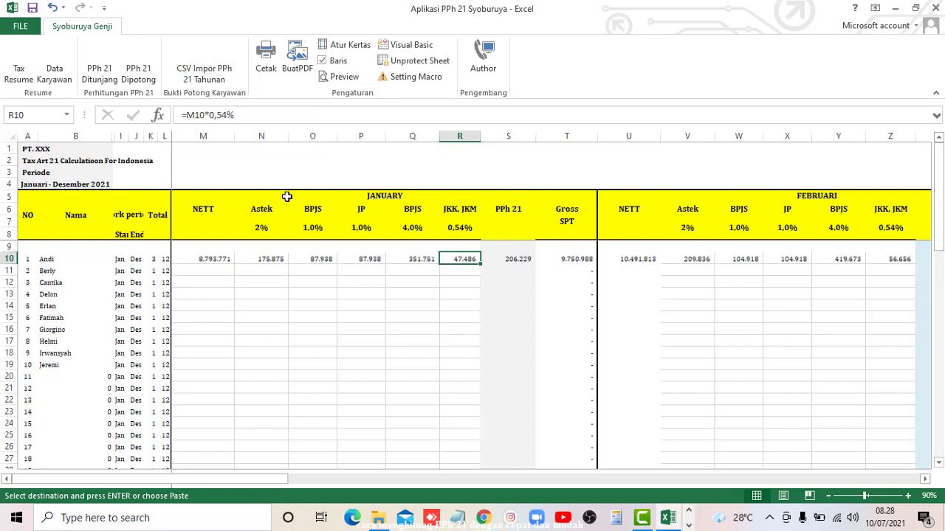
pyautogui.click(218, 66)
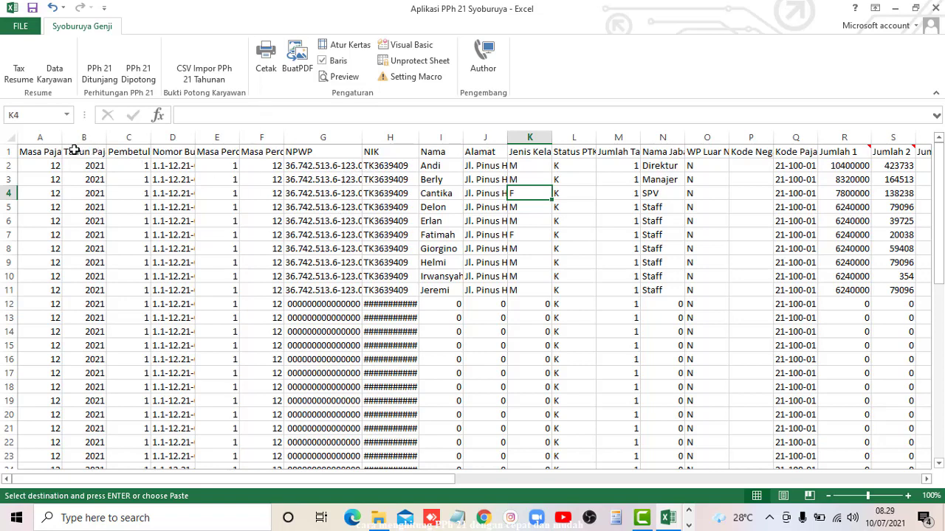
pyautogui.moveTo(76, 151); pyautogui.dragTo(627, 334)
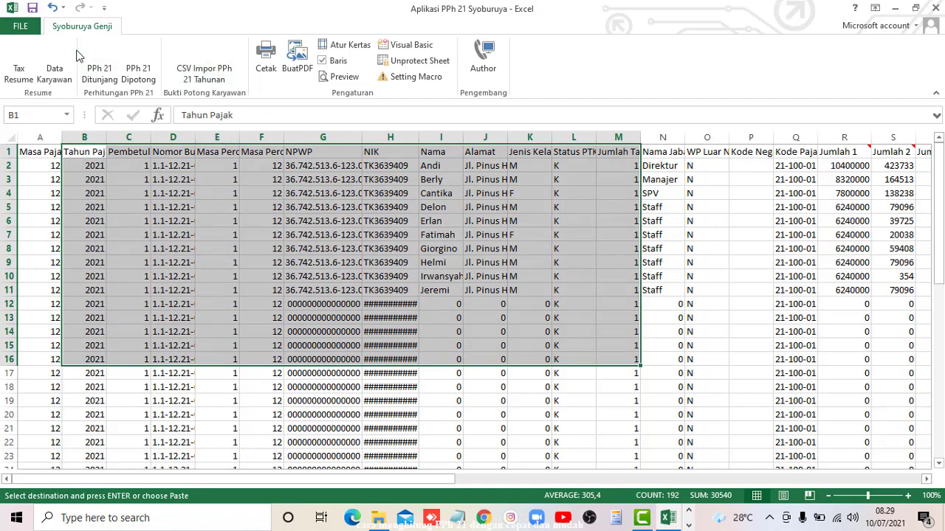
# - Return to the Tax Resume and examine its monthly periods, tax codes and the January and February tax amounts
pyautogui.click(20, 58)
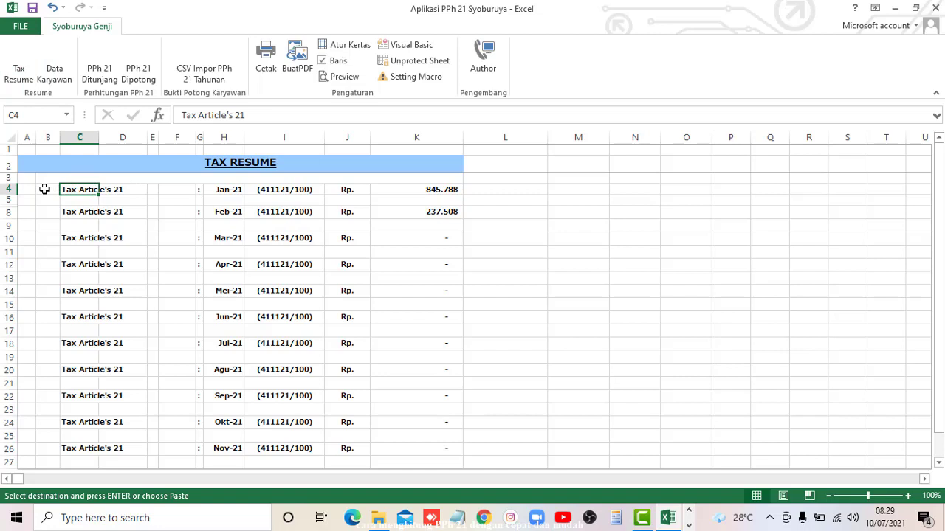
pyautogui.moveTo(45, 189); pyautogui.dragTo(392, 323)
pyautogui.click(243, 189)
pyautogui.click(238, 211)
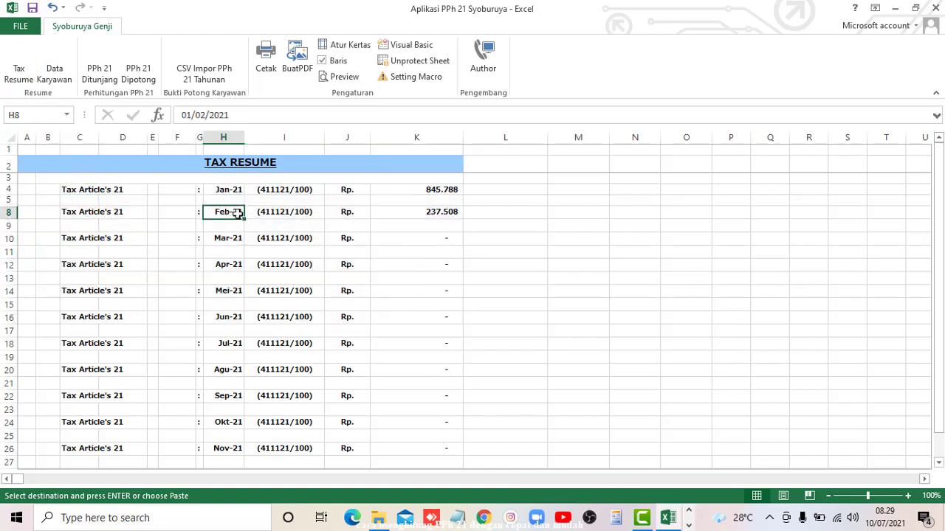
pyautogui.scroll(-3, 257, 335)
pyautogui.click(230, 402)
pyautogui.scroll(3, 200, 214)
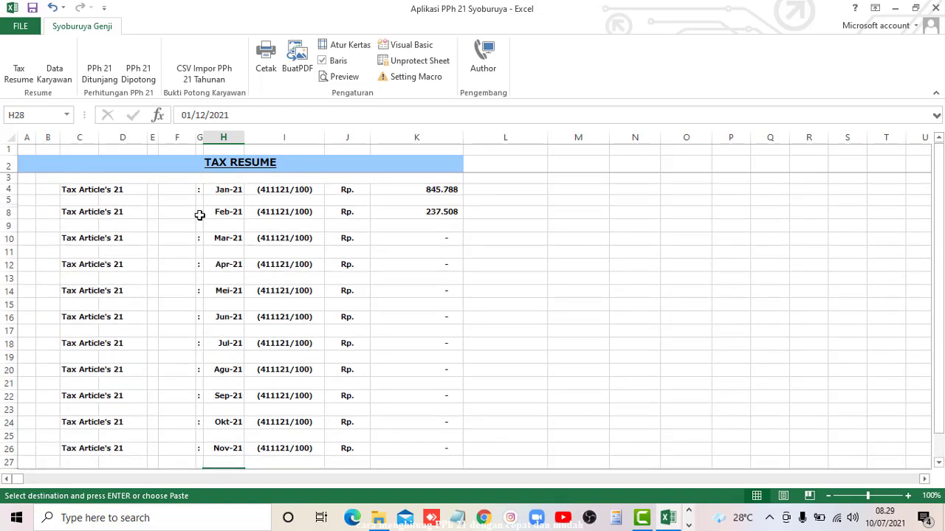
pyautogui.click(450, 189)
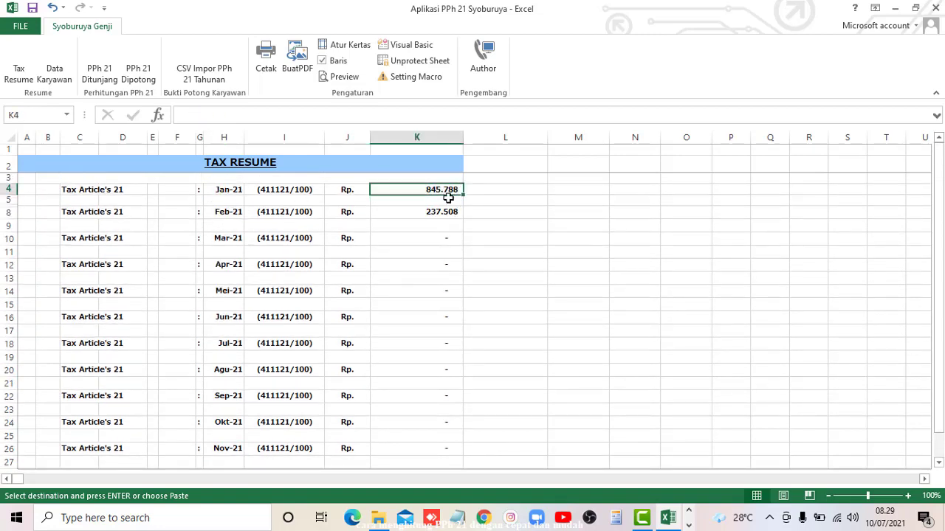
pyautogui.click(288, 189)
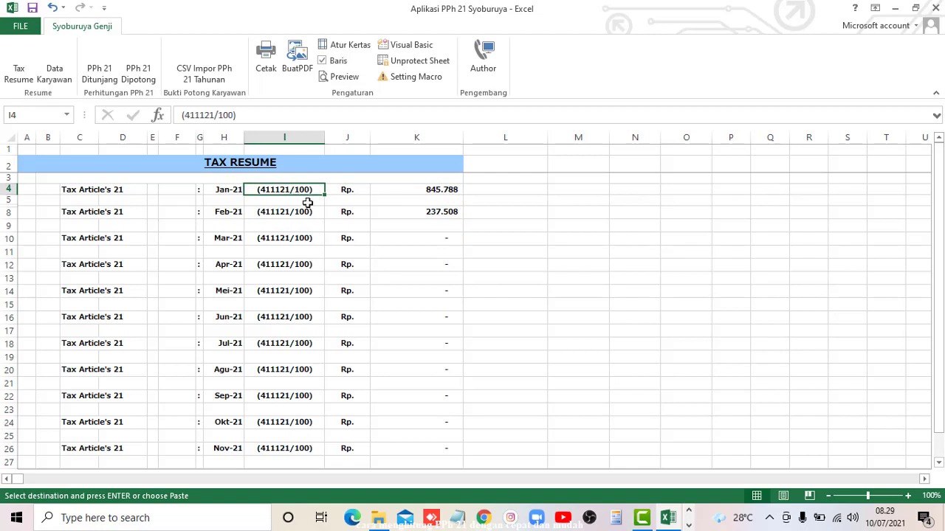
pyautogui.click(444, 189)
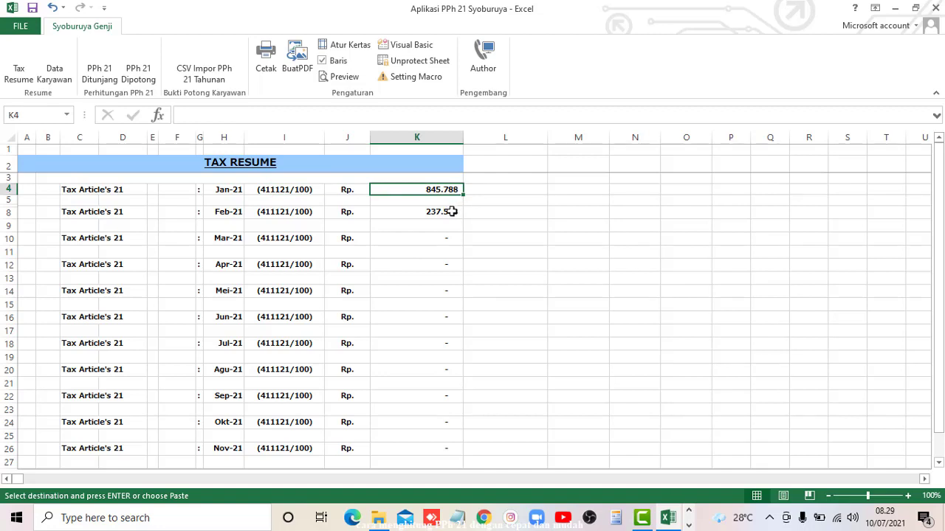
pyautogui.click(450, 213)
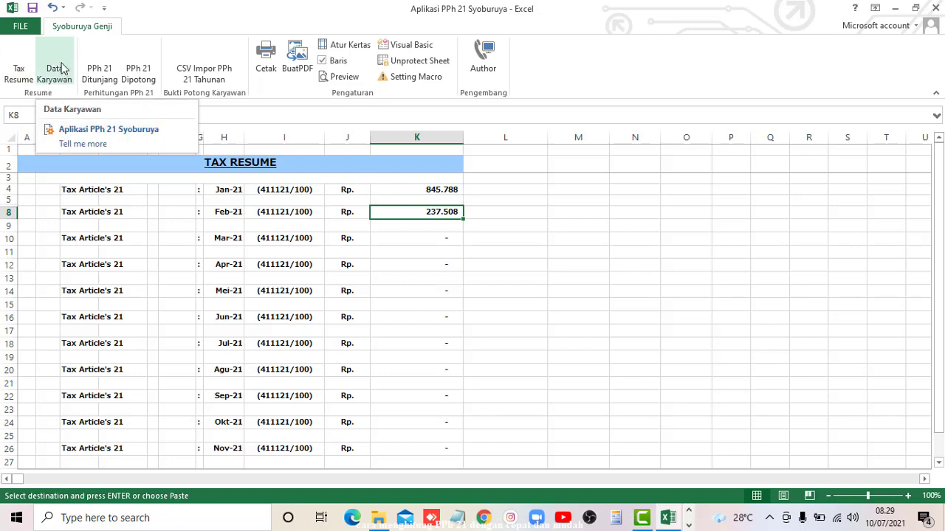
# - Open the Data Karyawan sheet and examine the employee list from the first entry down to number 50
pyautogui.click(62, 68)
pyautogui.click(181, 258)
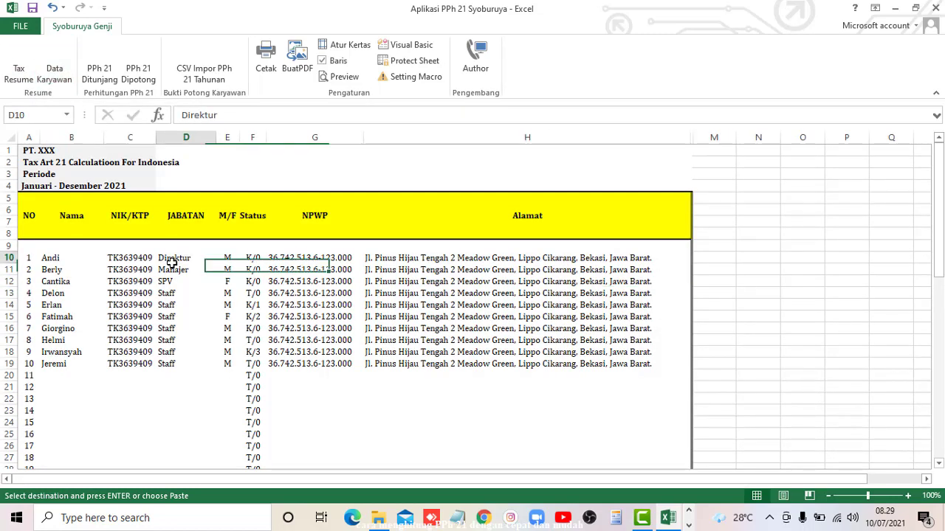
pyautogui.click(63, 257)
pyautogui.scroll(-17, 64, 265)
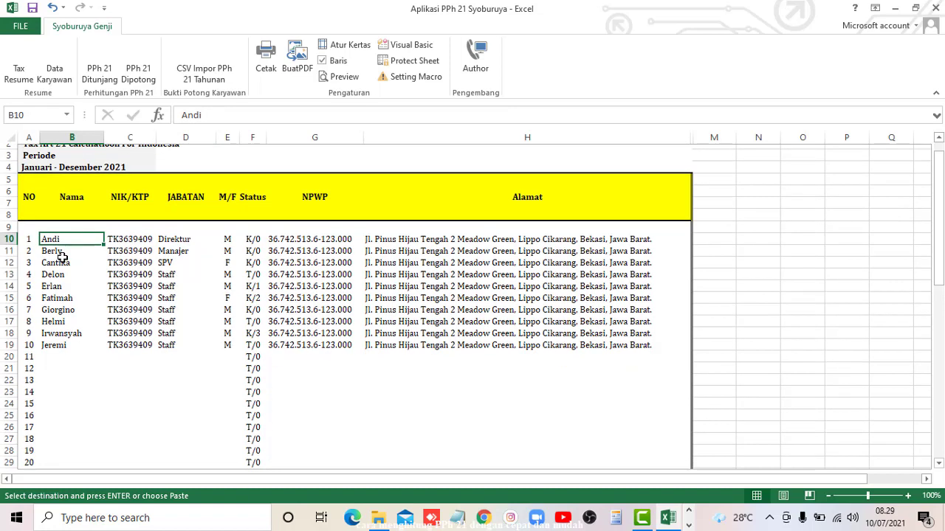
pyautogui.scroll(12, 64, 277)
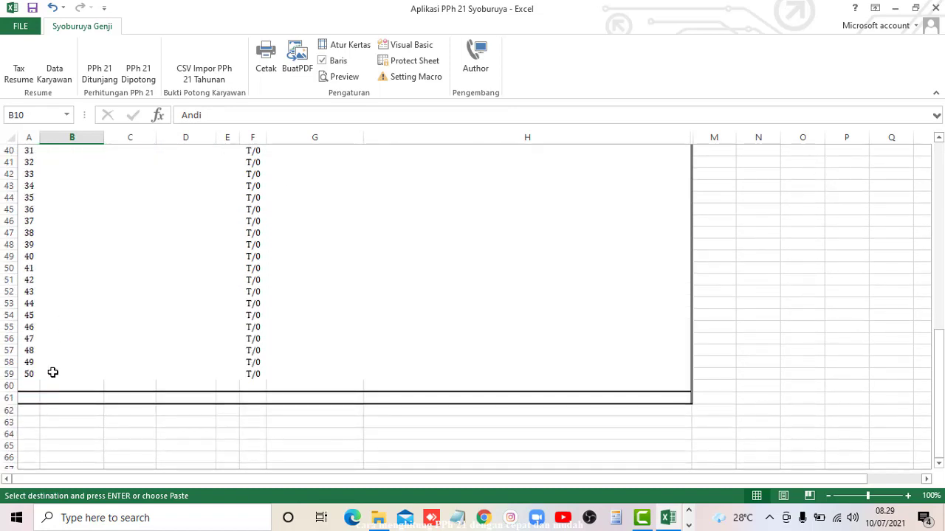
pyautogui.scroll(5, 103, 292)
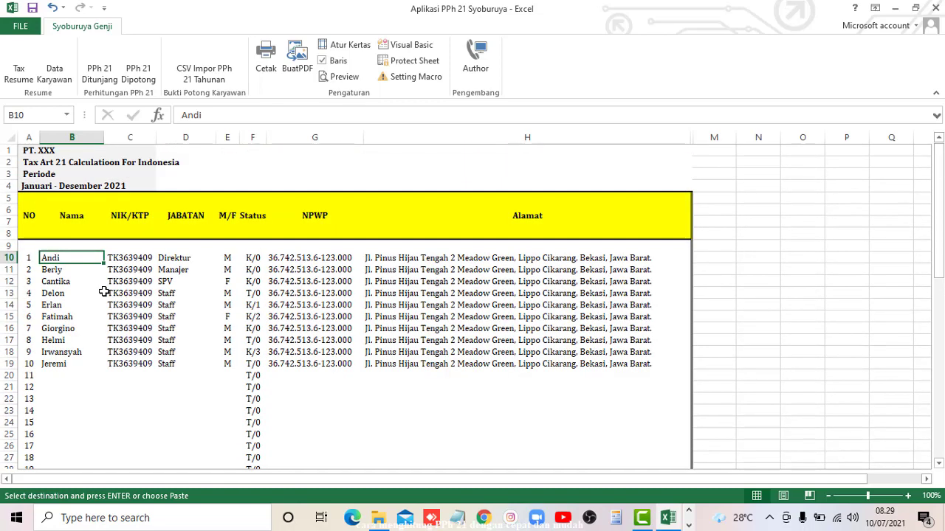
pyautogui.scroll(-1, 67, 259)
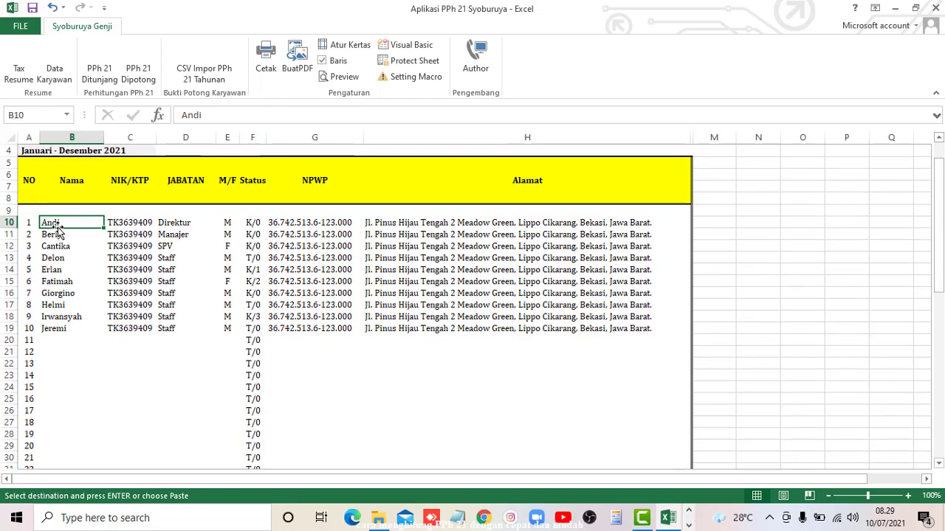
# - Examine the Data Karyawan list, including the filled employee rows and the empty rows below number 10
pyautogui.scroll(-2, 68, 244)
pyautogui.scroll(1, 67, 221)
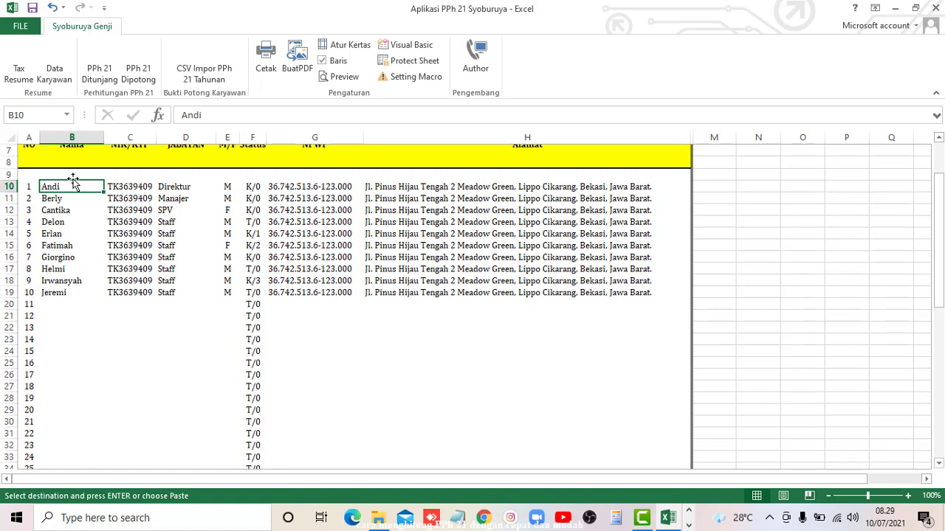
pyautogui.scroll(2, 74, 186)
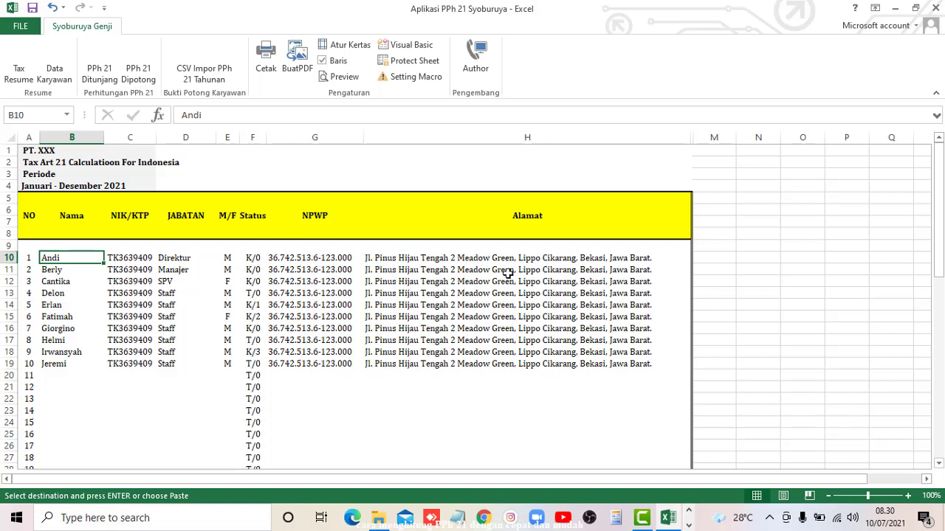
pyautogui.scroll(-3, 89, 329)
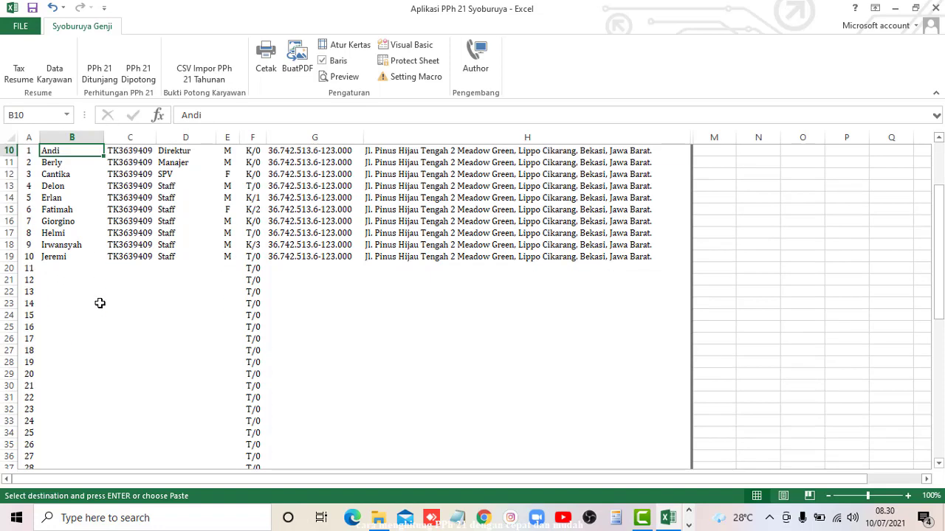
pyautogui.moveTo(49, 280); pyautogui.dragTo(166, 434)
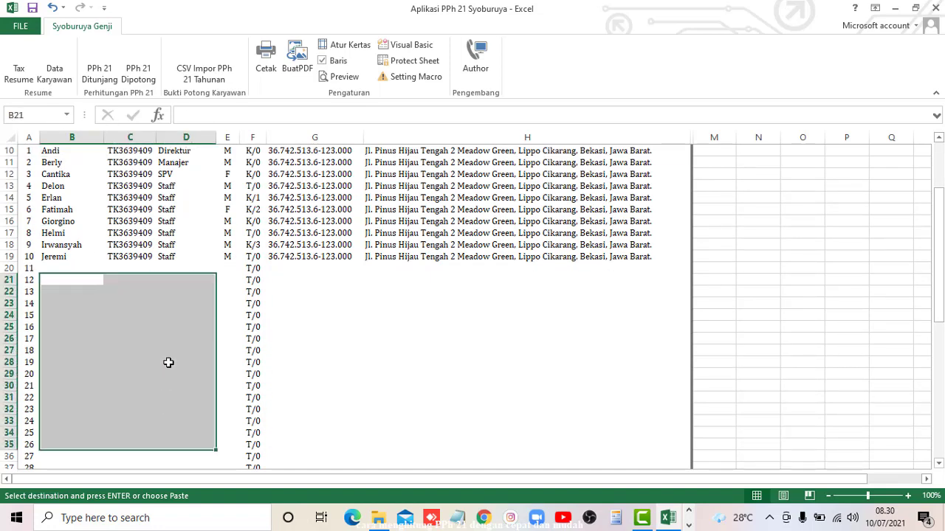
pyautogui.scroll(-10, 126, 291)
pyautogui.scroll(11, 101, 221)
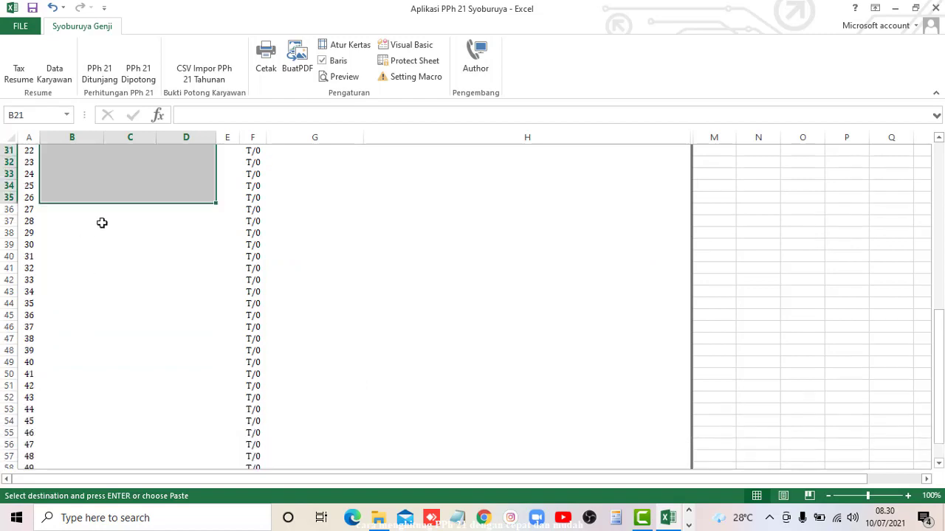
pyautogui.scroll(2, 290, 355)
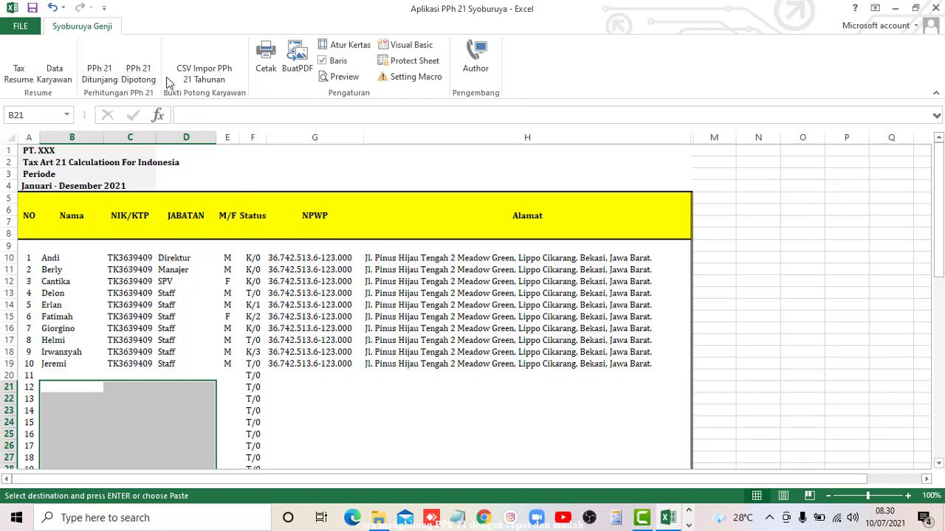
# - On the PPh 21 Ditunjang sheet, overwrite the third employee's linked name in cell B12 with the fourth employee's name in lowercase
pyautogui.click(104, 65)
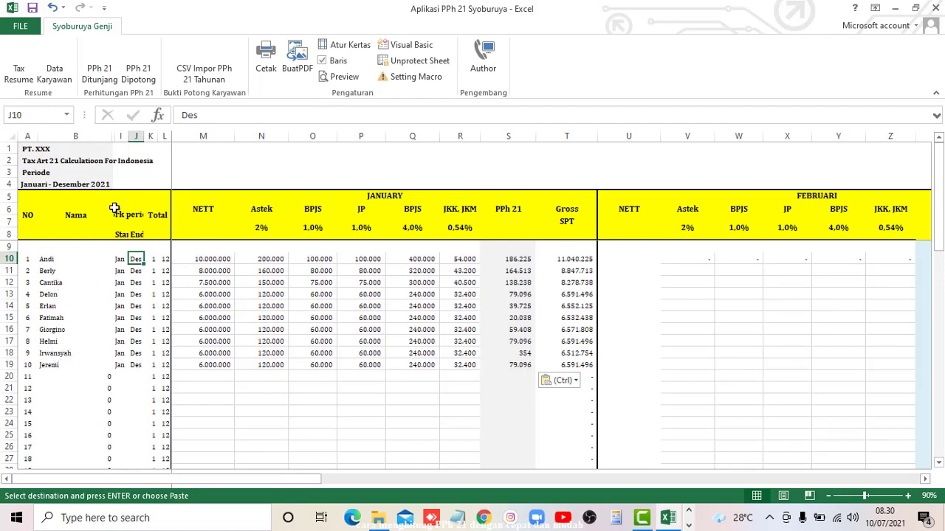
pyautogui.click(56, 68)
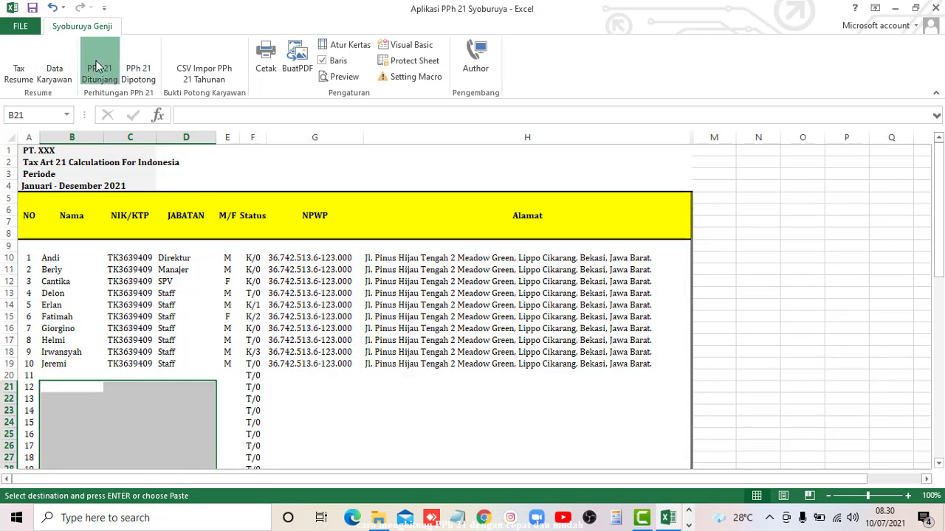
pyautogui.click(98, 70)
pyautogui.click(76, 283)
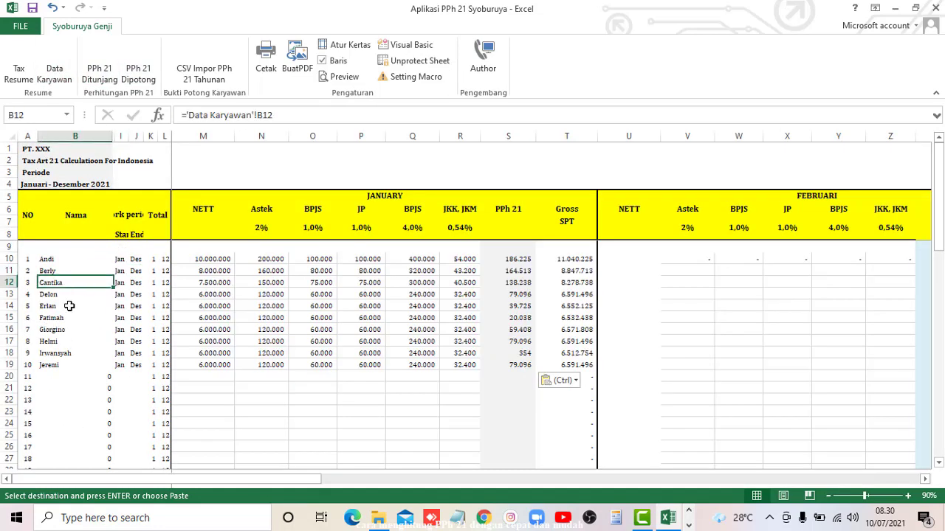
pyautogui.write('delonddd')
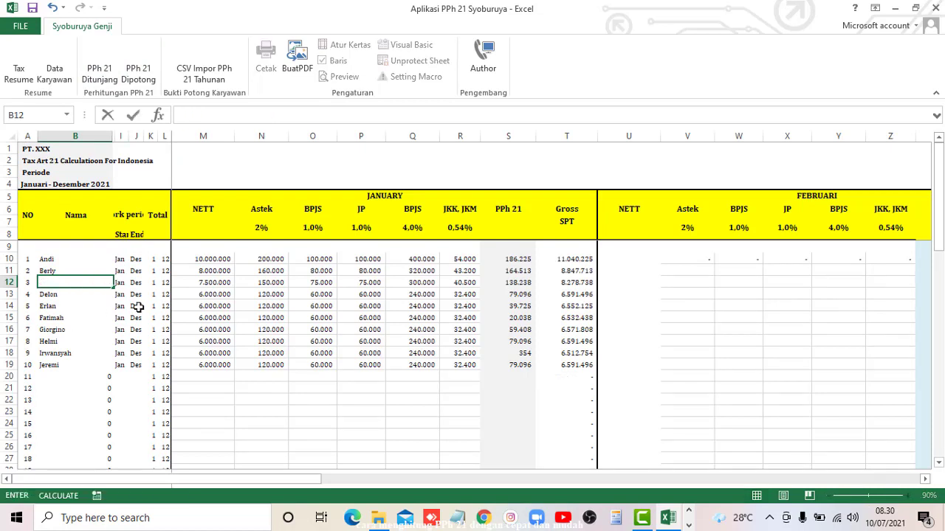
pyautogui.write('delon')
pyautogui.press('Return')
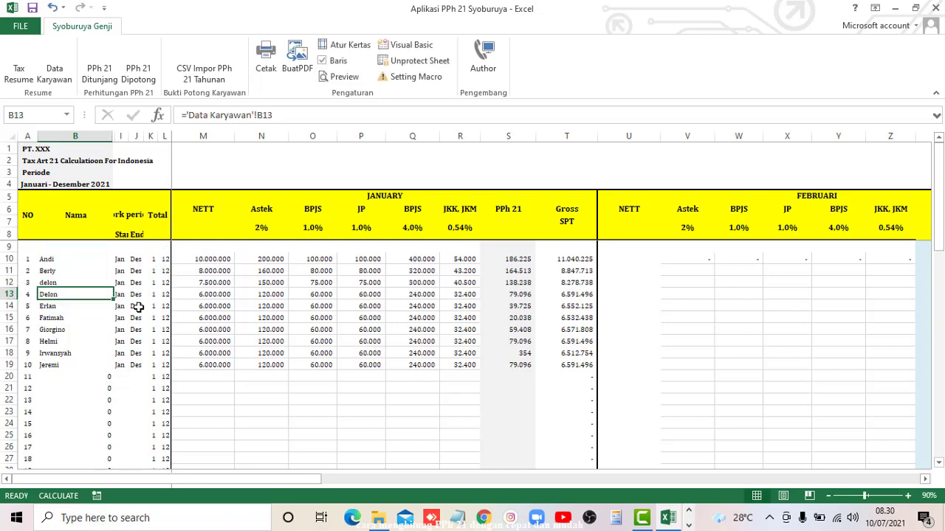
# - Check the employee names on the Data Karyawan sheet and return to PPh 21 Ditunjang
pyautogui.press('Down')
pyautogui.press('Down')
pyautogui.hotkey('ctrl', 'pageup')
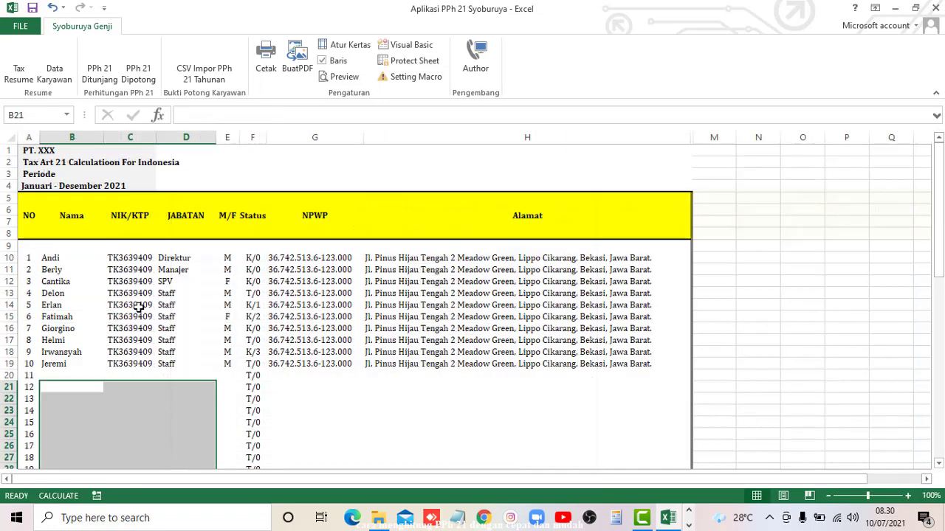
pyautogui.click(103, 70)
# - Examine the start and end months of the work period and the adjoining Total column for the first two employees
pyautogui.click(152, 271)
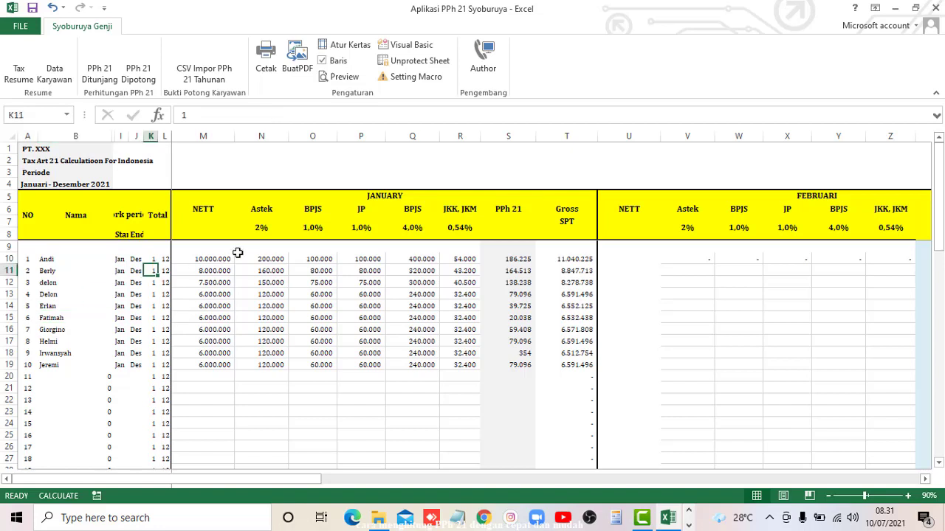
pyautogui.press('Right')
pyautogui.press('Left')
pyautogui.press('Left')
pyautogui.press('Left')
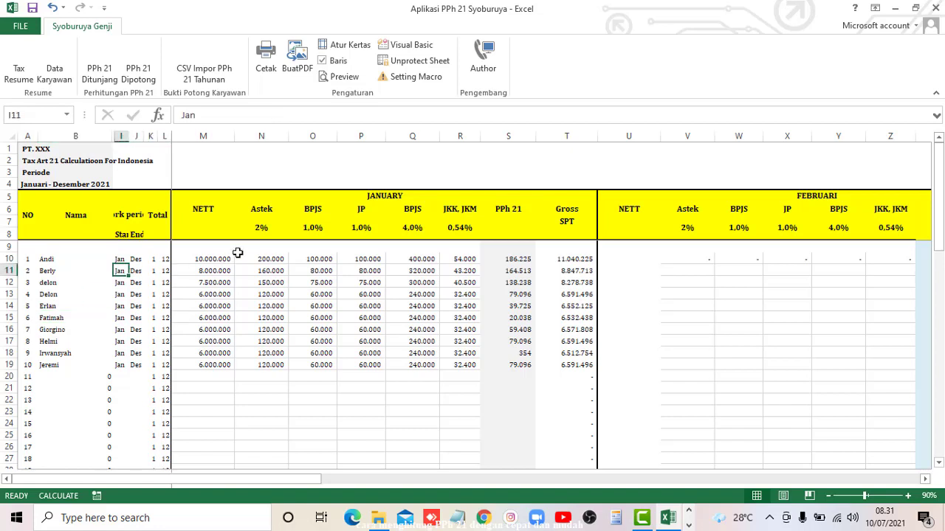
pyautogui.press('Right')
pyautogui.press('Left')
pyautogui.press('Up')
pyautogui.press('Up')
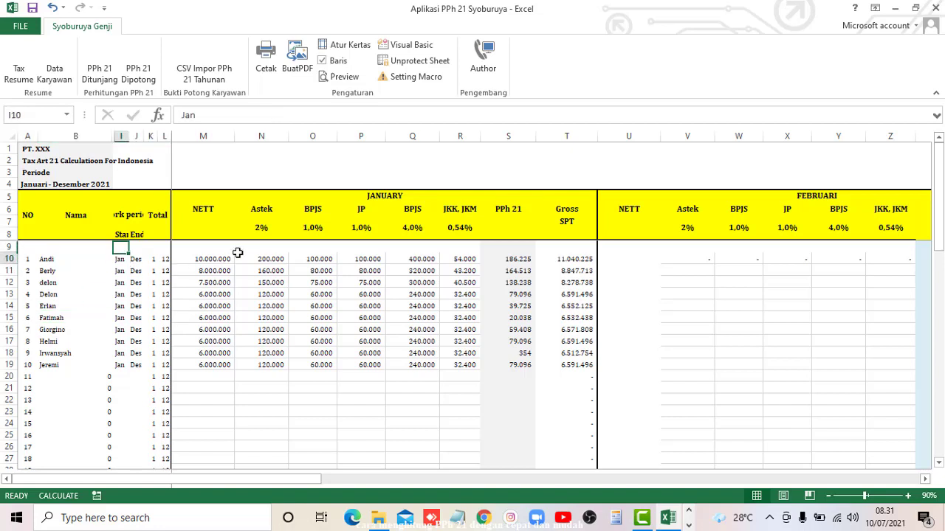
pyautogui.press('Down')
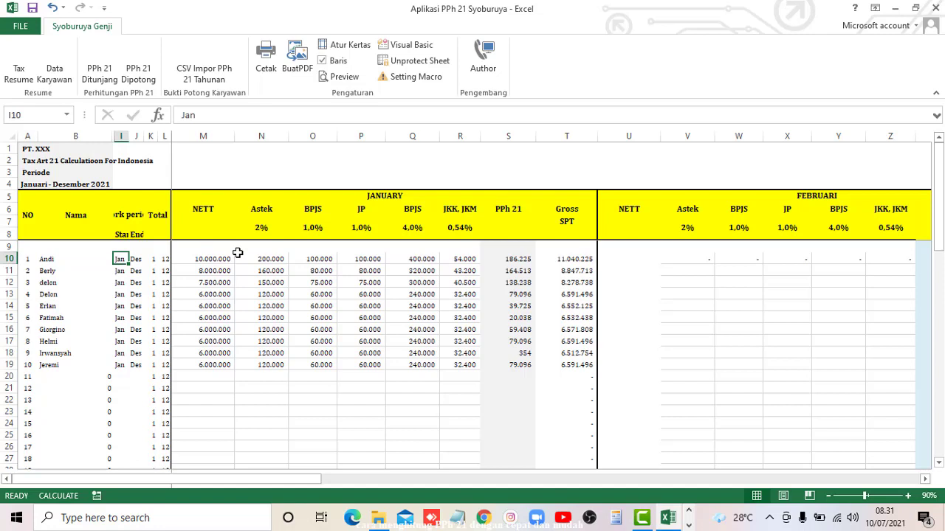
pyautogui.click(141, 136)
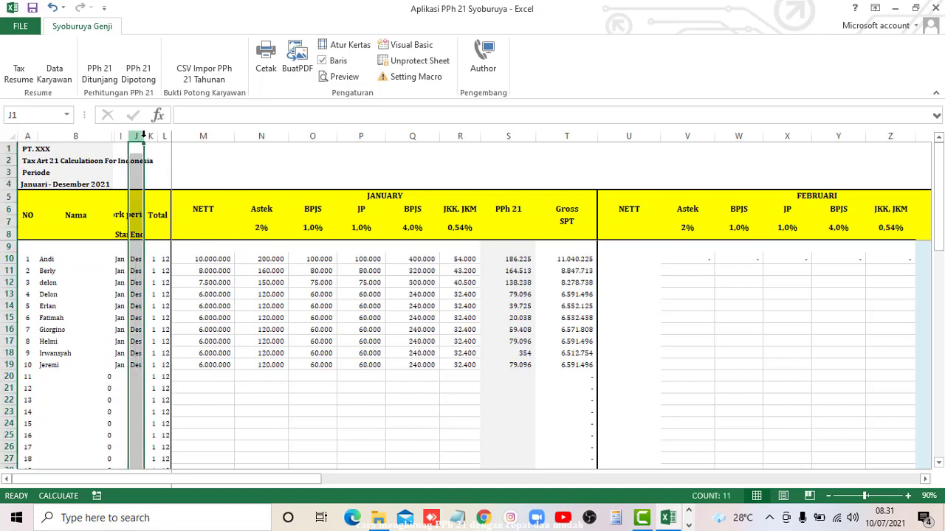
pyautogui.click(123, 259)
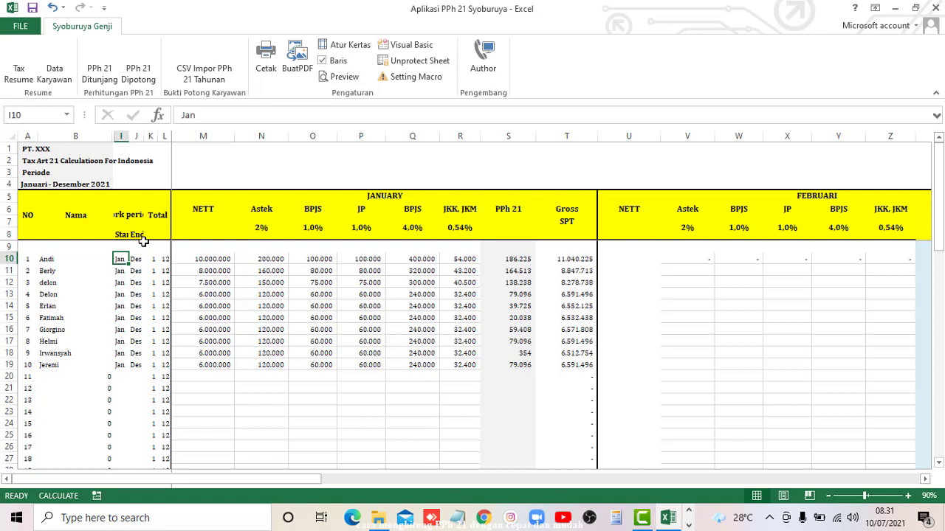
pyautogui.press('Right')
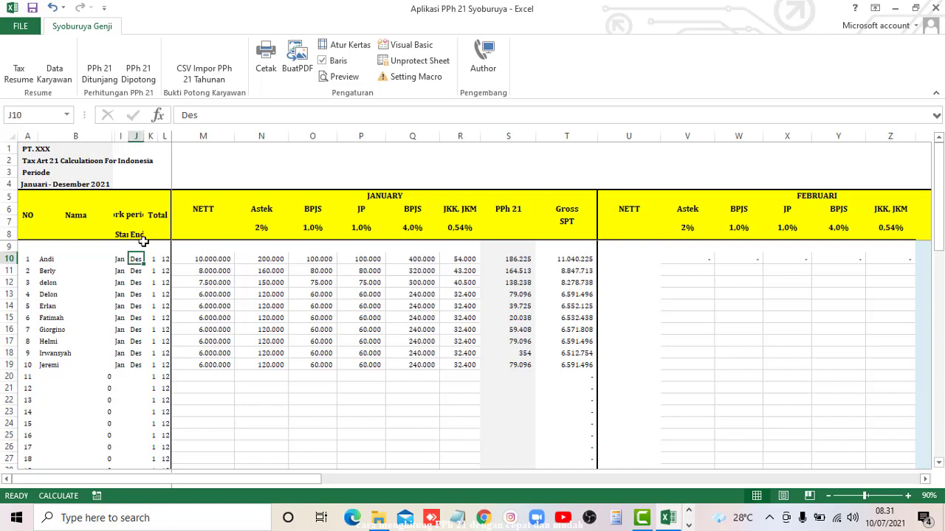
pyautogui.press('Left')
pyautogui.press('Down')
pyautogui.press('Right')
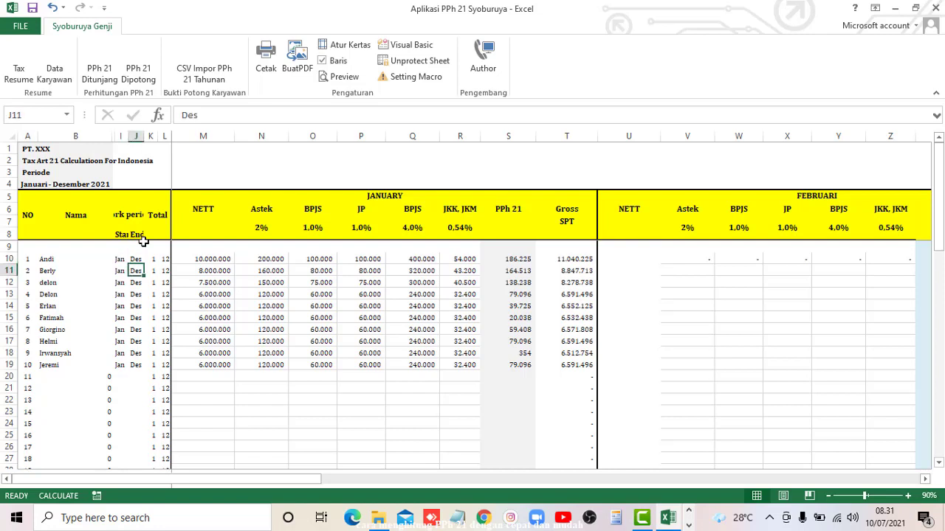
pyautogui.press('Right')
pyautogui.press('Up')
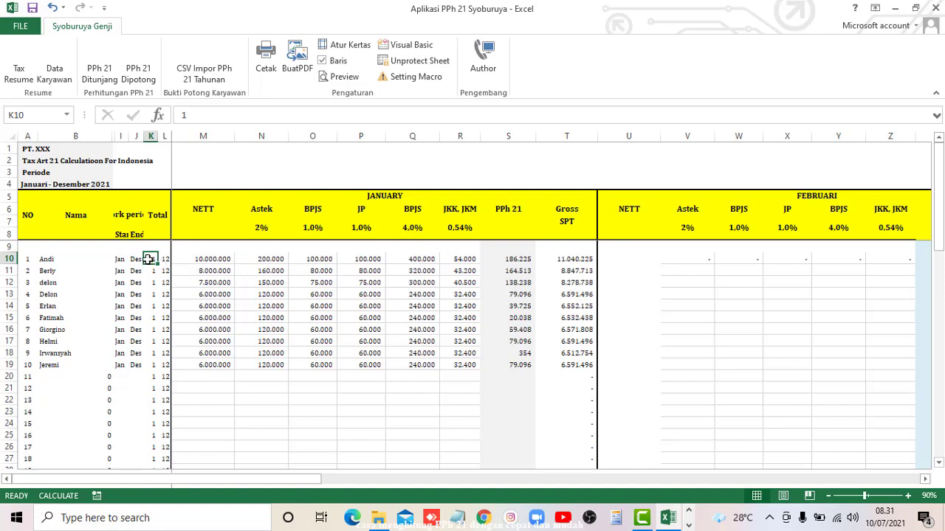
# - Re-enter 12 in cell L10, under Total, for the first employee
pyautogui.moveTo(165, 261); pyautogui.dragTo(164, 400)
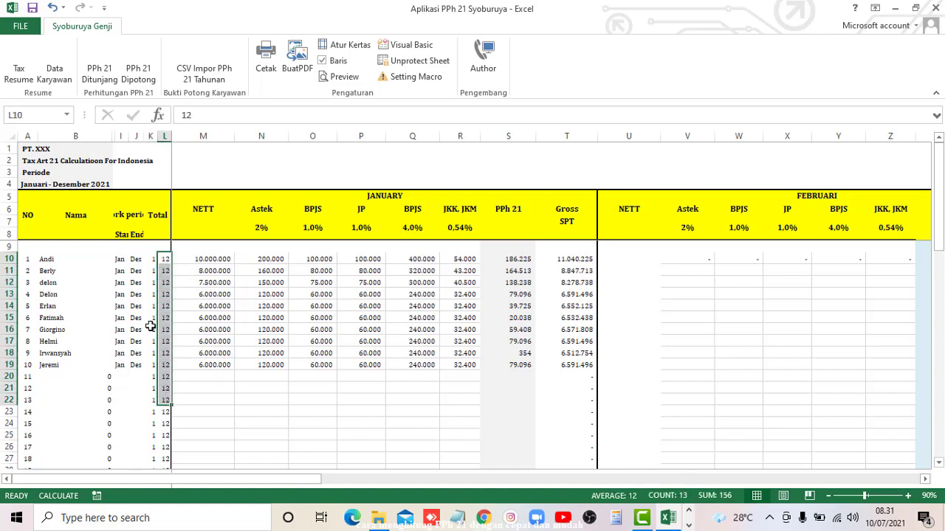
pyautogui.click(163, 259)
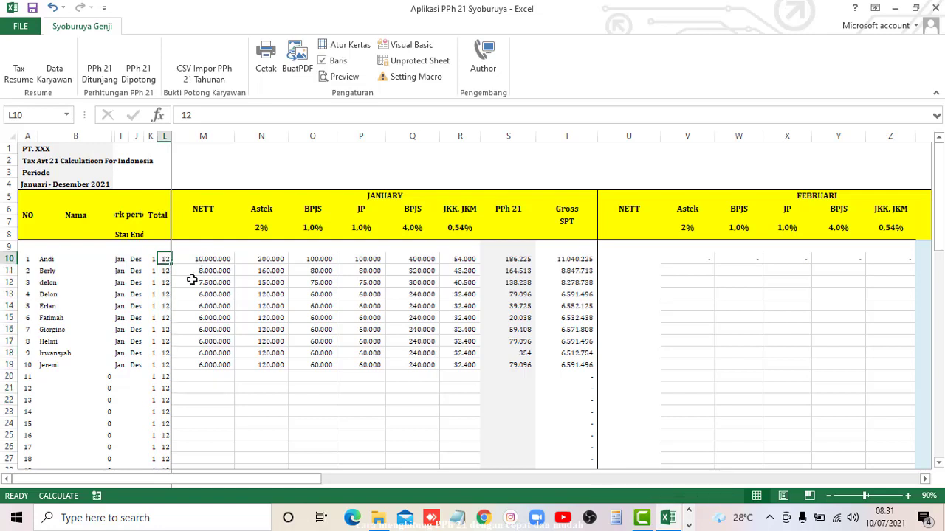
pyautogui.write('1')
pyautogui.hotkey('ctrl', 'Return')
pyautogui.write('12')
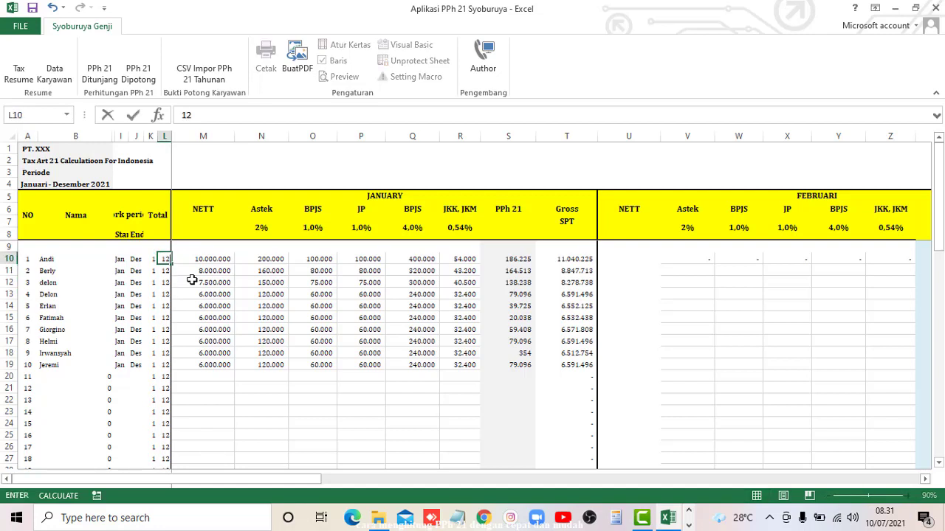
pyautogui.click(248, 260)
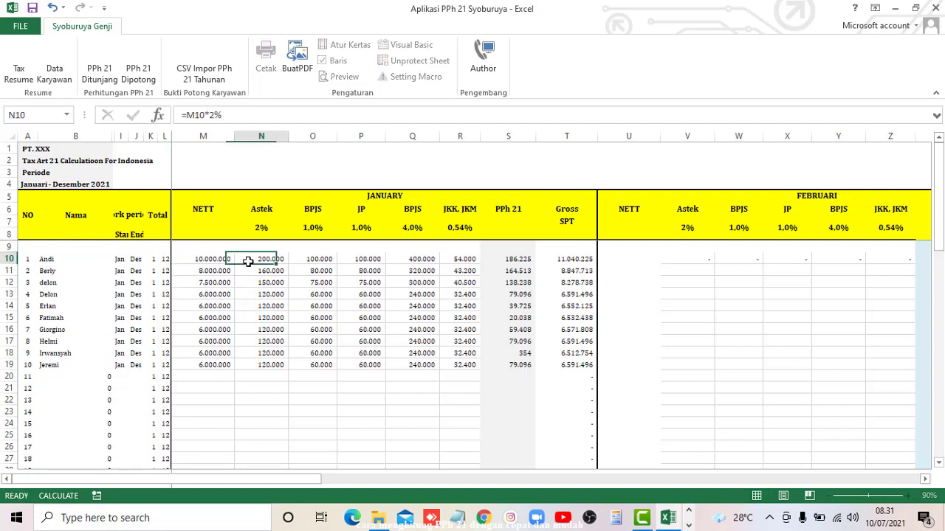
pyautogui.click(219, 262)
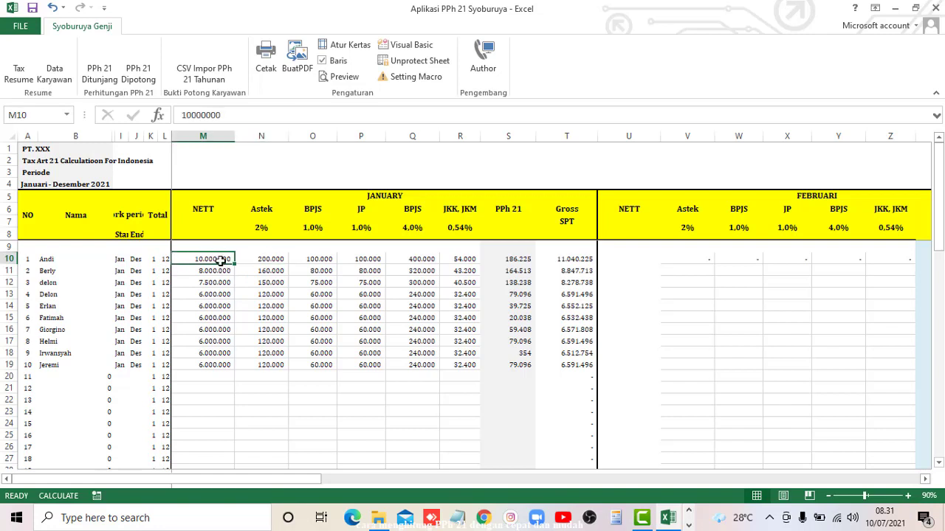
# - Clear January's PPh 21 values for all ten employees in S10:S19
pyautogui.click(515, 259)
pyautogui.hotkey('ctrl', 'shift', 'Down')
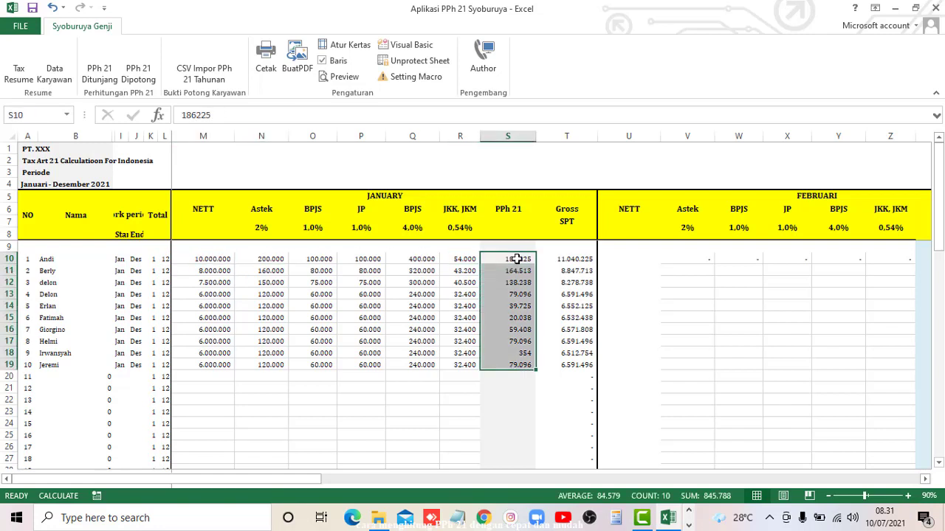
pyautogui.press('Delete')
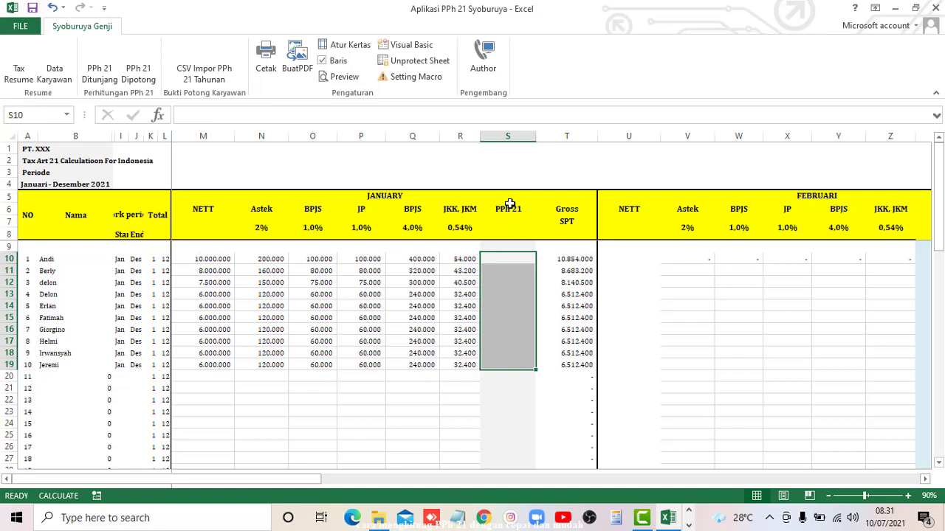
# - Examine January's PPh 21, Gross SPT, JKK/JKM, BPJS, JP, Astek and NETT columns, including the formulas in the second employee's row
pyautogui.click(512, 133)
pyautogui.click(575, 133)
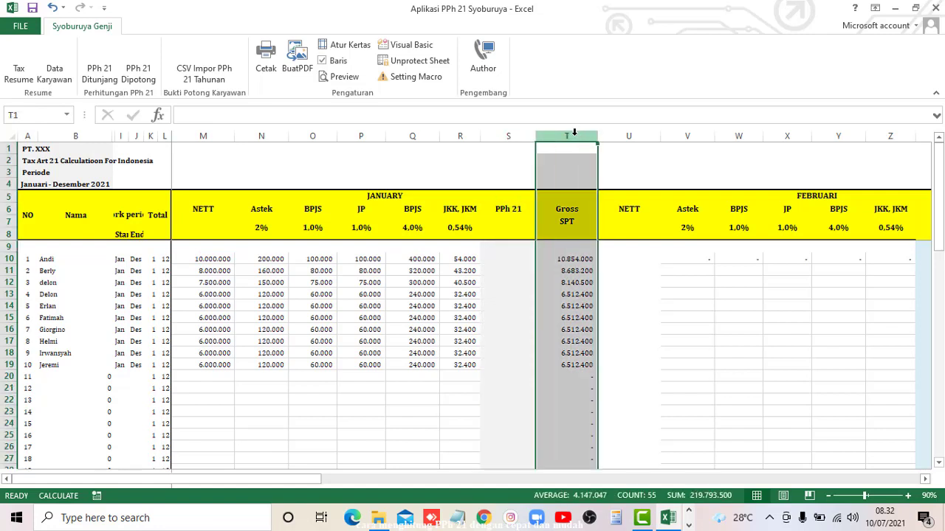
pyautogui.click(462, 136)
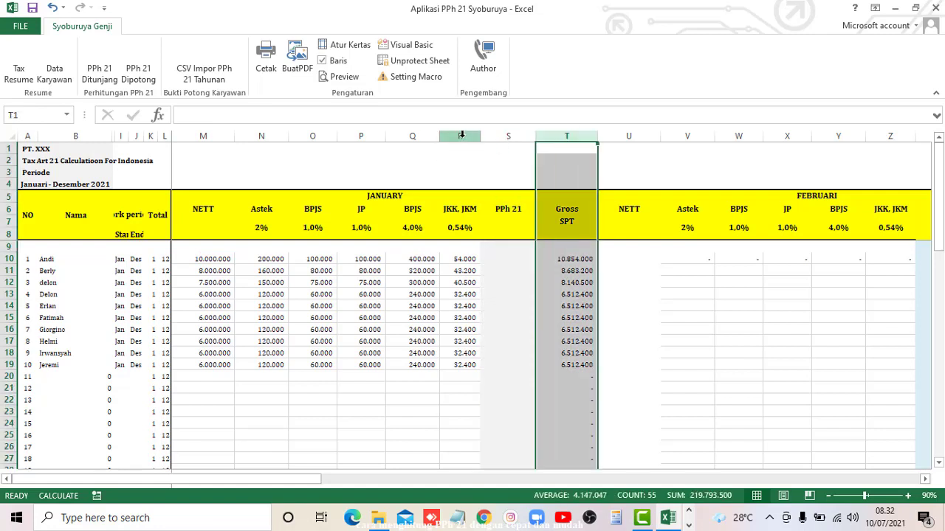
pyautogui.click(413, 137)
pyautogui.click(363, 137)
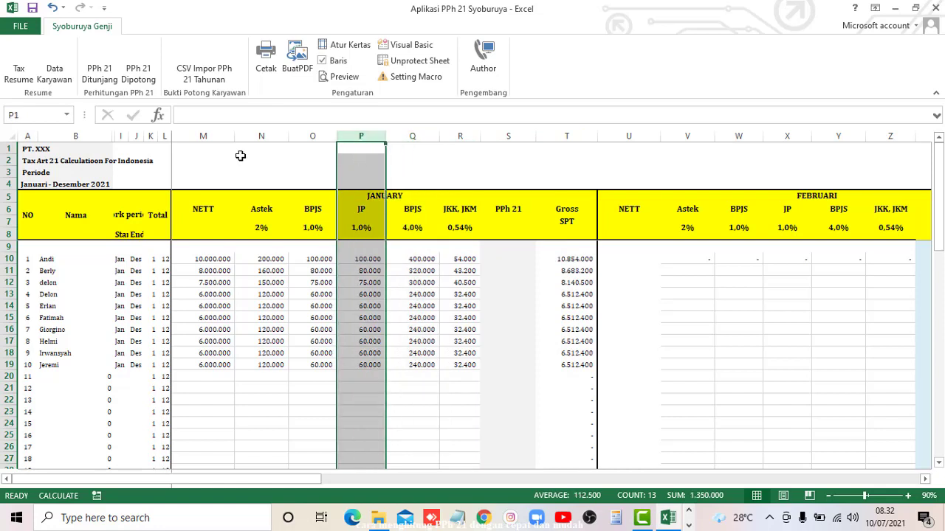
pyautogui.click(212, 261)
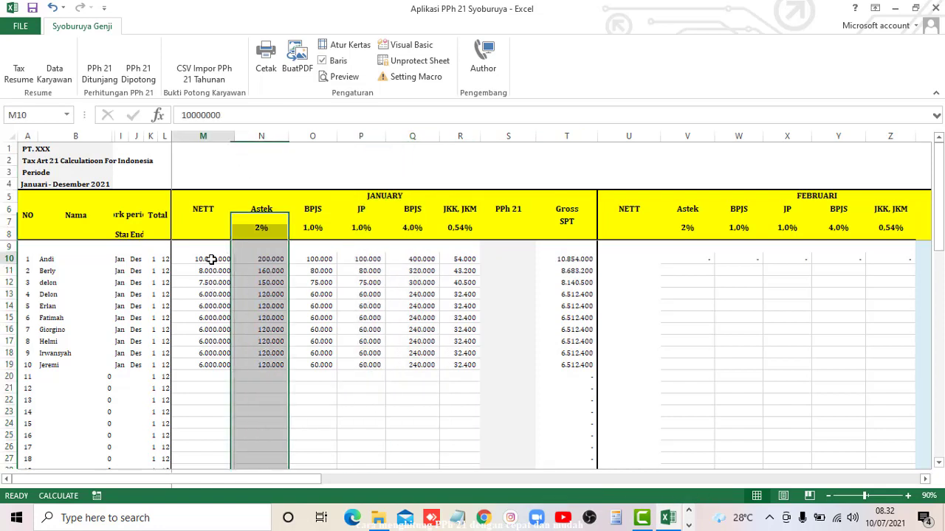
pyautogui.click(211, 246)
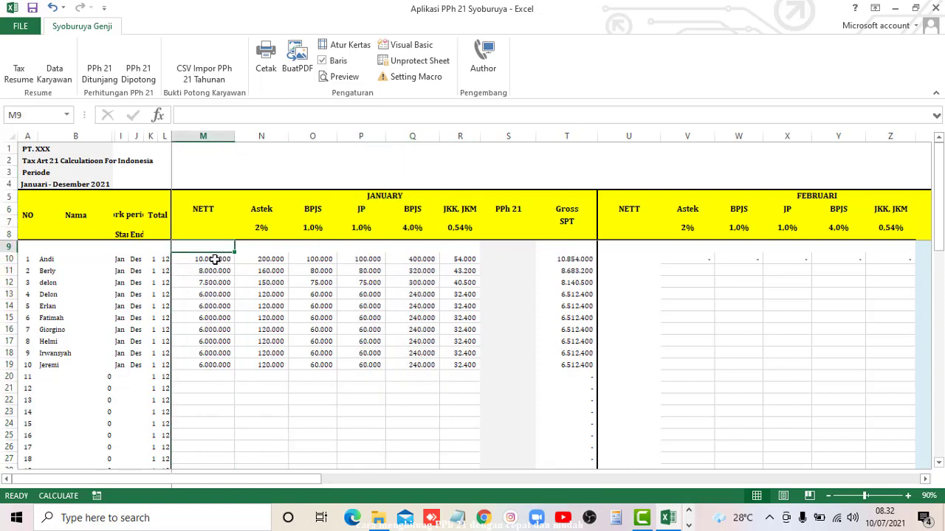
pyautogui.moveTo(214, 259); pyautogui.dragTo(211, 403)
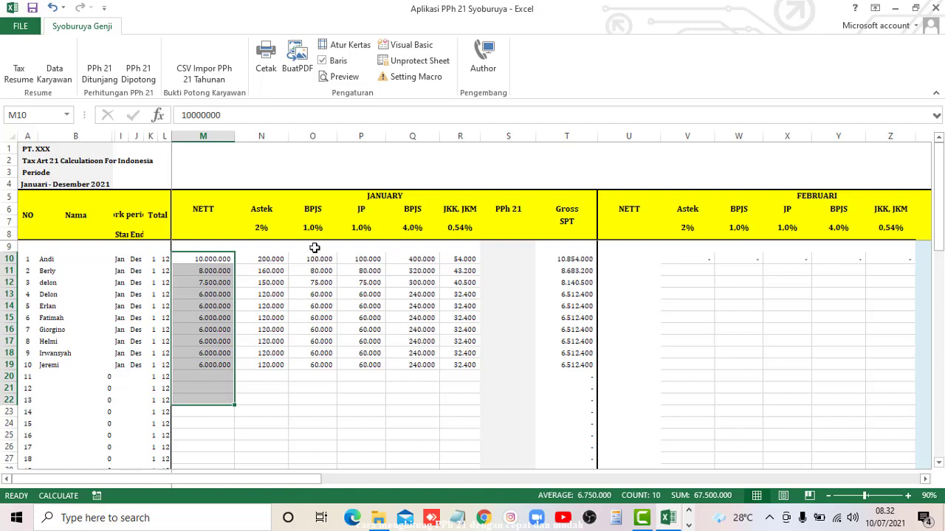
pyautogui.click(317, 274)
pyautogui.click(361, 270)
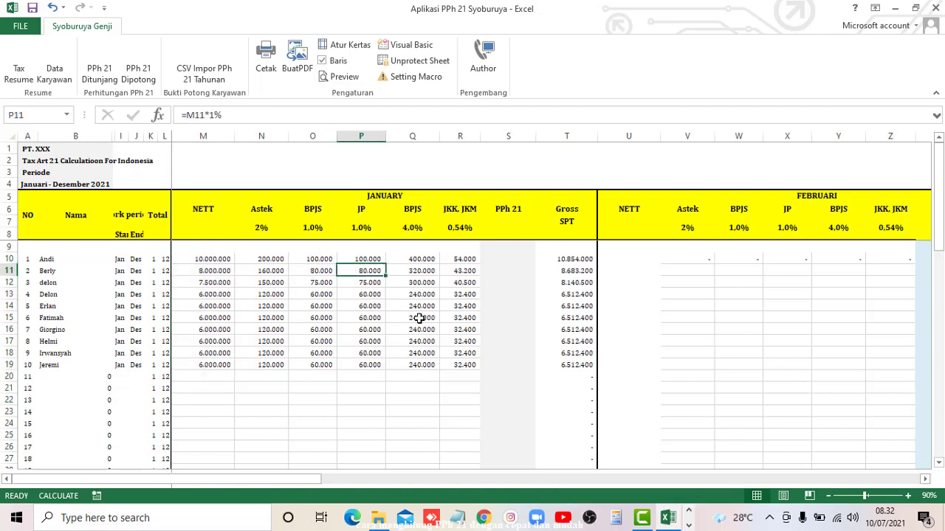
# - Examine the second employee's January BPJS 4.0% and JKK/JKM formulas and the Gross SPT sum for the first employee
pyautogui.click(422, 270)
pyautogui.click(469, 270)
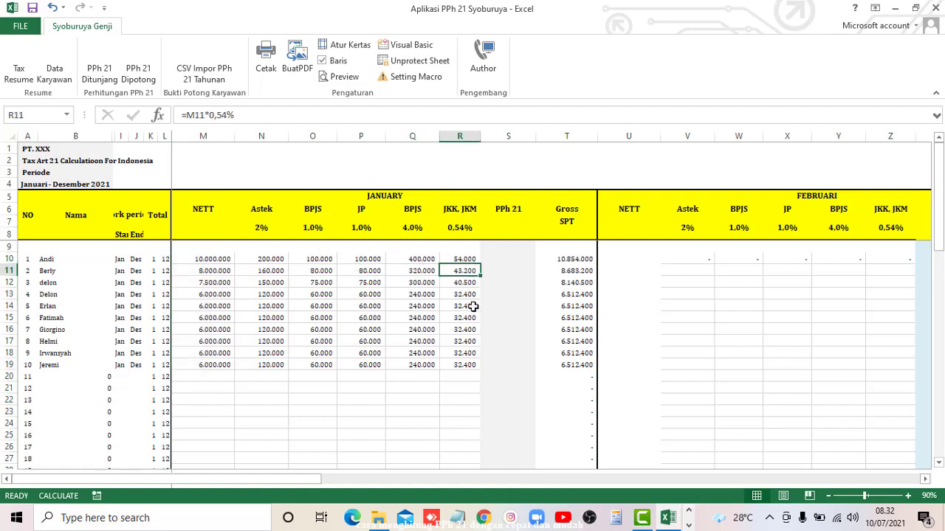
pyautogui.click(570, 257)
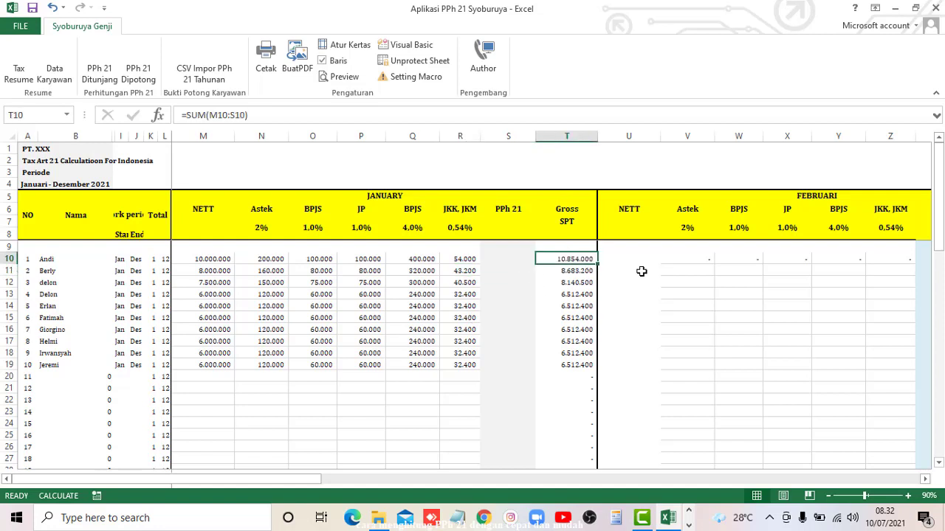
pyautogui.press('F2')
pyautogui.press('Return')
pyautogui.press('Up')
pyautogui.press('Left')
pyautogui.press('Down')
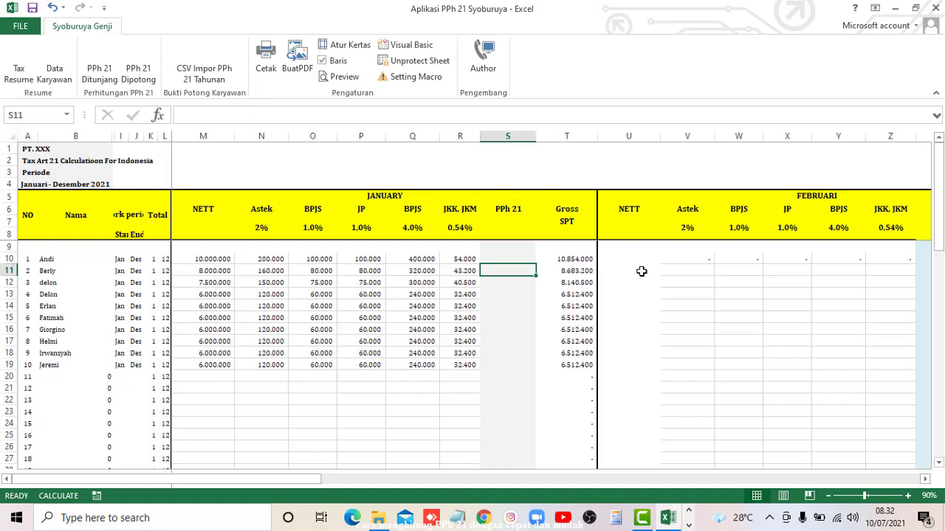
pyautogui.press('Up')
pyautogui.press('Up')
pyautogui.press('Down')
pyautogui.press('Down')
pyautogui.moveTo(211, 260); pyautogui.dragTo(474, 378)
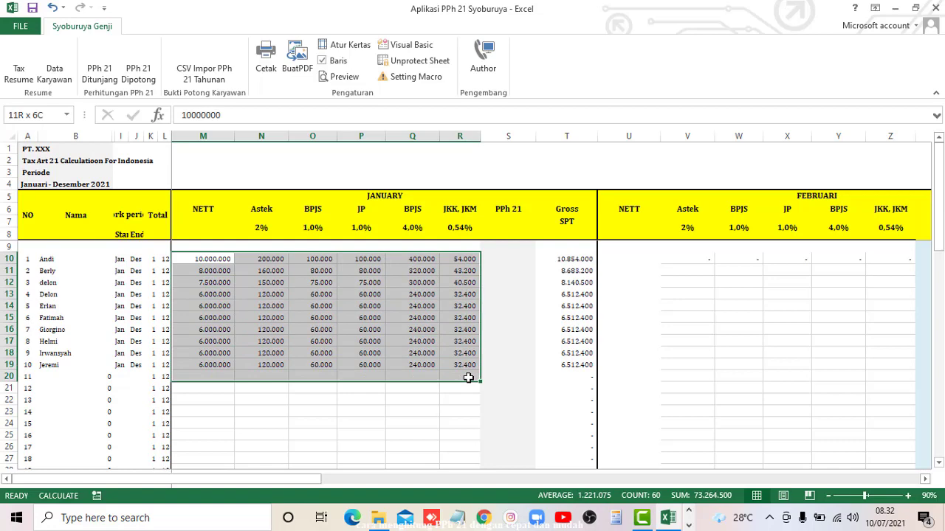
pyautogui.click(574, 258)
pyautogui.press('Up')
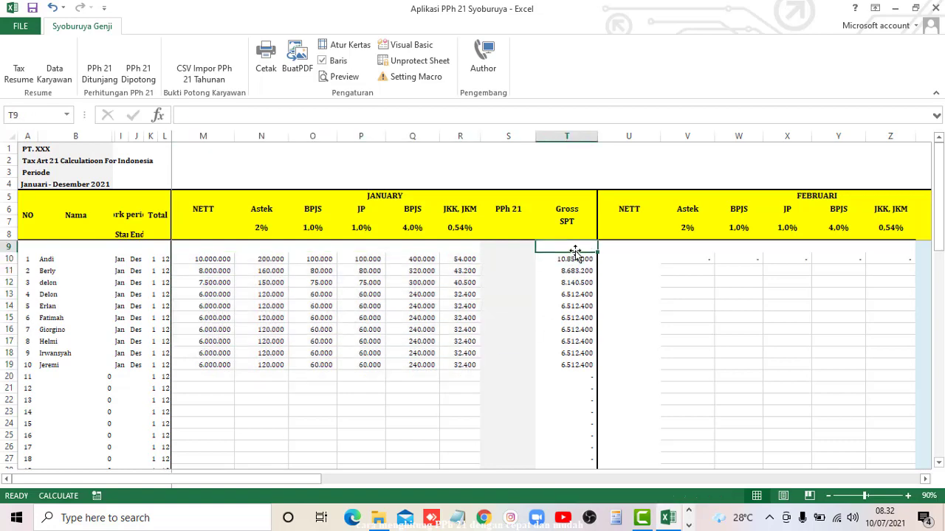
# - Copy the Selisih values of all ten employees from EJ10:EJ19
pyautogui.press('Right')
pyautogui.press('Right')
pyautogui.press('Right')
pyautogui.press('Right')
pyautogui.press('Right')
pyautogui.press('Right')
pyautogui.hotkey('ctrl', 'Right')
pyautogui.press('Down')
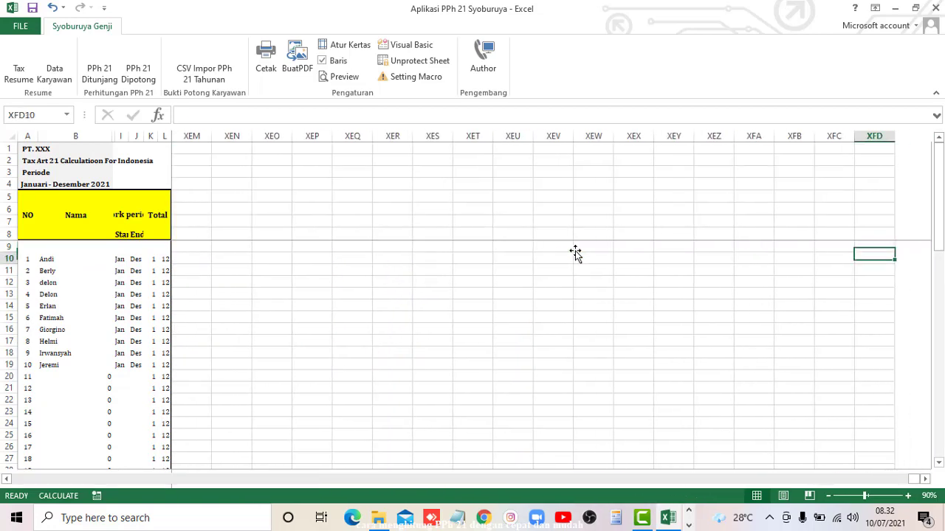
pyautogui.hotkey('ctrl', 'Left')
pyautogui.press('Left')
pyautogui.press('Left')
pyautogui.press('Right')
pyautogui.press('Right')
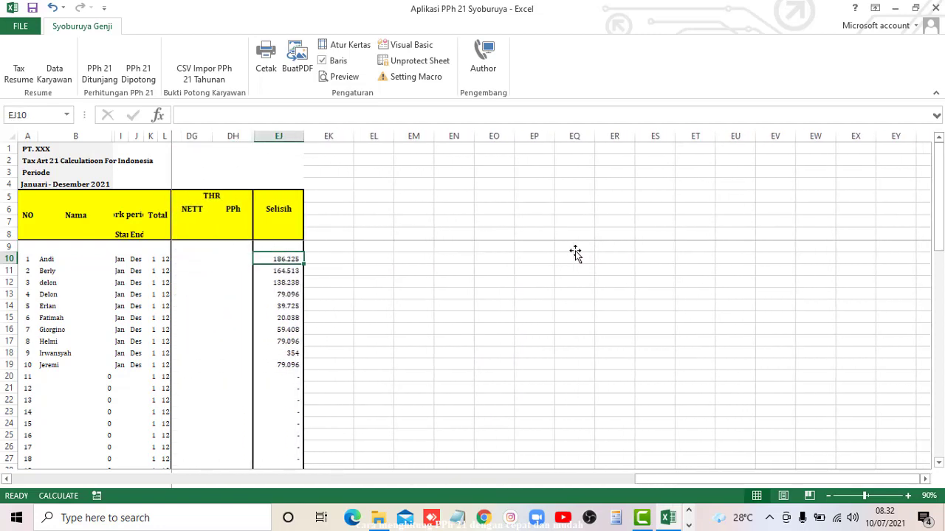
pyautogui.click(278, 136)
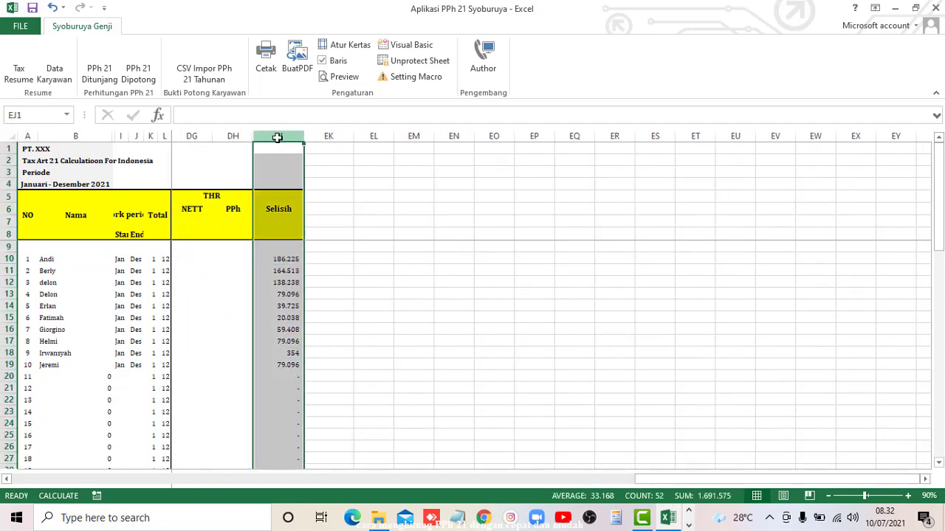
pyautogui.moveTo(275, 263); pyautogui.dragTo(281, 367)
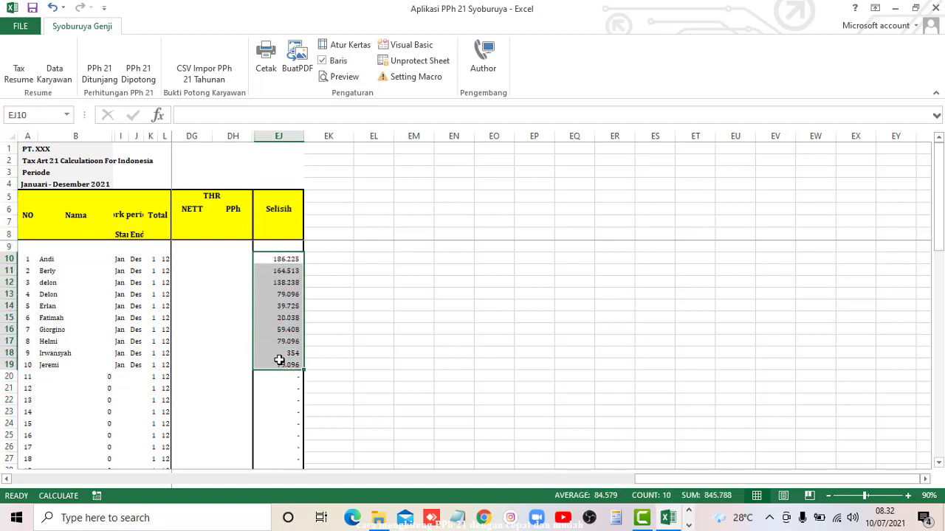
pyautogui.hotkey('ctrl', 'c')
# - Paste the copied Selisih figures as values only into January's PPh 21 column, starting at S10
pyautogui.click(227, 250)
pyautogui.hotkey('ctrl', 'Left')
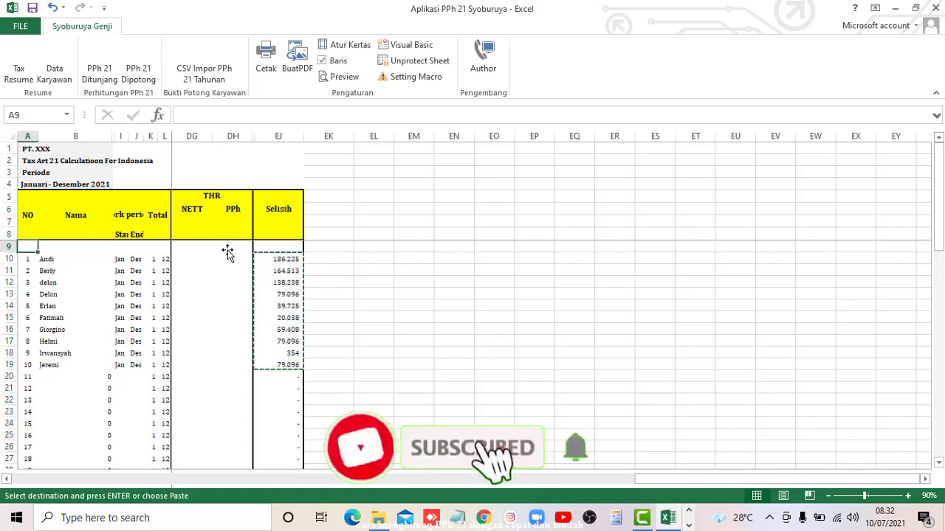
pyautogui.press('Right')
pyautogui.press('Right')
pyautogui.press('Right')
pyautogui.press('Right')
pyautogui.press('Right')
pyautogui.press('Right')
pyautogui.press('Right')
pyautogui.press('Right')
pyautogui.press('Right')
pyautogui.press('Right')
pyautogui.press('Right')
pyautogui.press('Right')
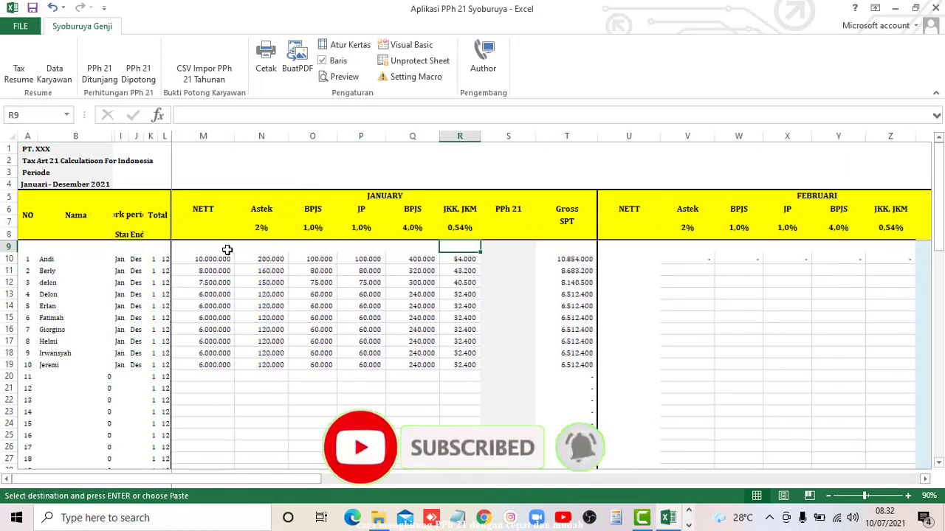
pyautogui.press('Down')
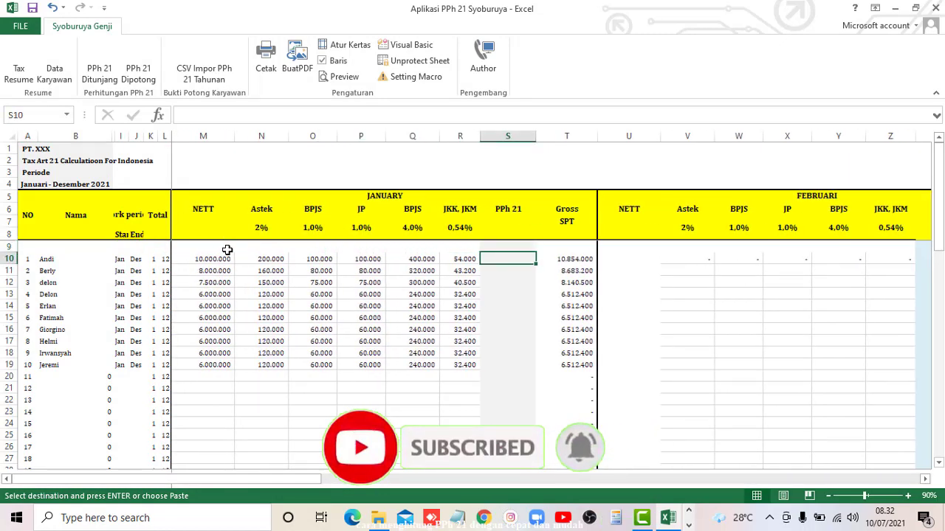
pyautogui.hotkey('ctrl', 'alt', 'v')
pyautogui.press('v')
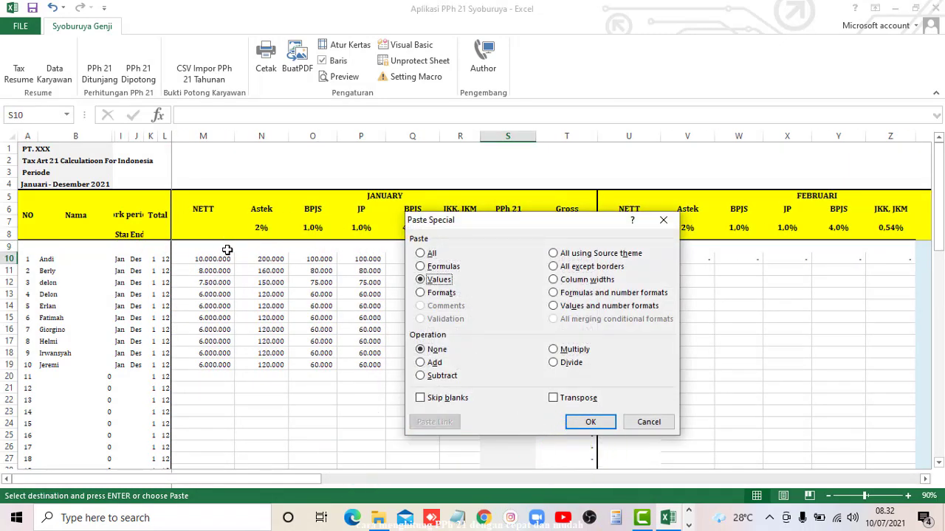
pyautogui.press('Return')
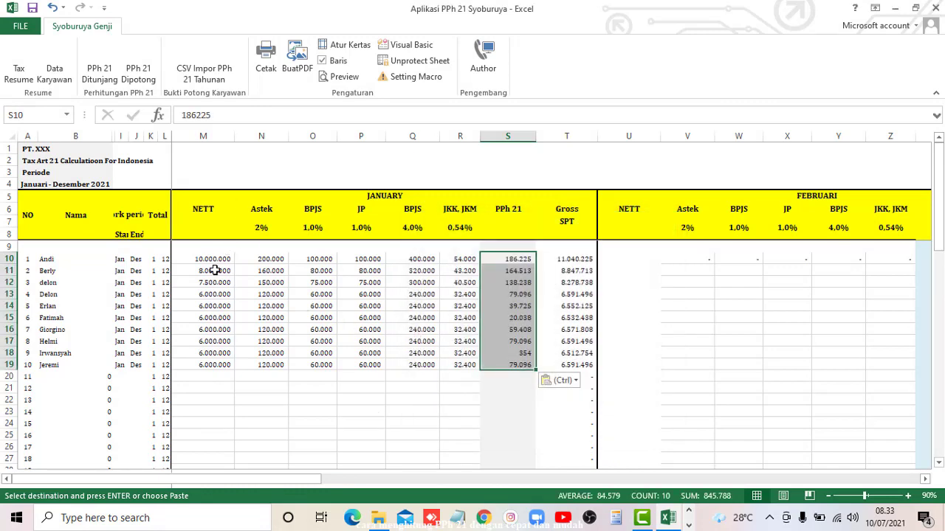
# - Compare January's NETT and PPh 21 amounts between employees, particularly the eighth and ninth in rows 17 and 18
pyautogui.click(214, 262)
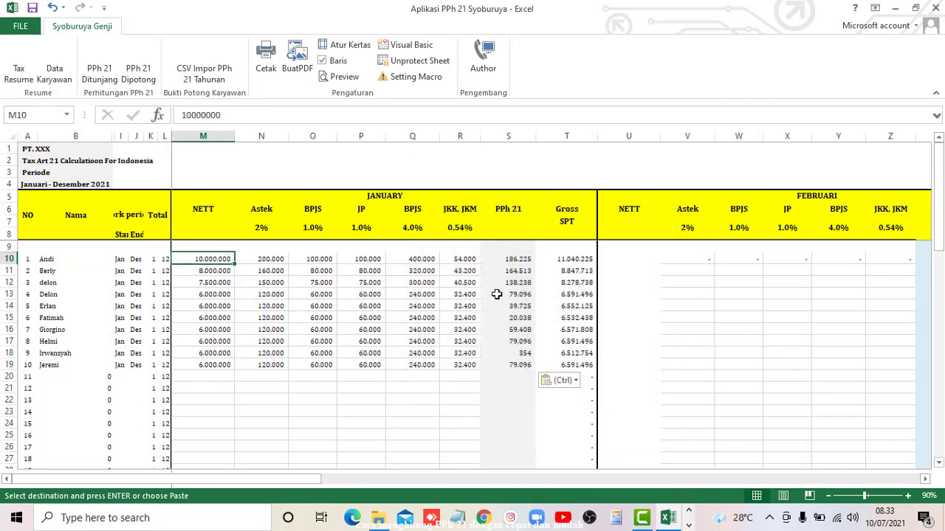
pyautogui.click(529, 259)
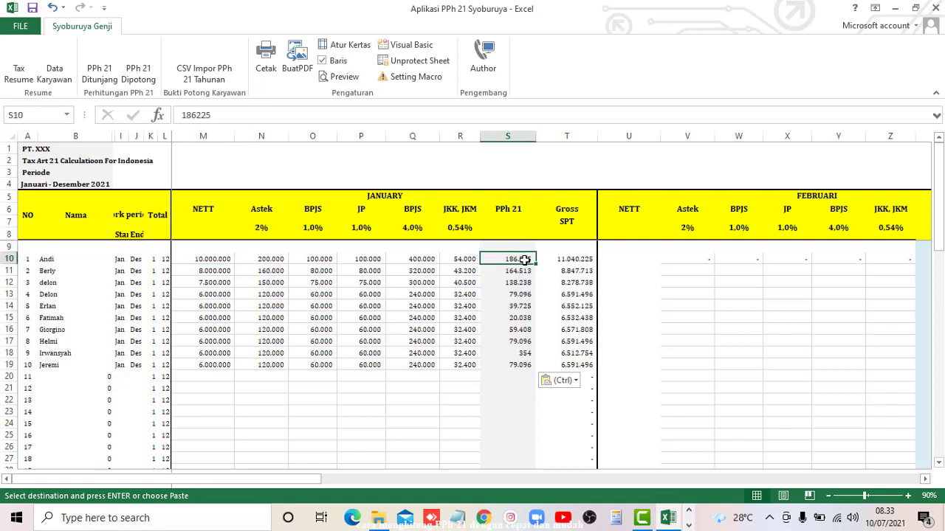
pyautogui.click(530, 352)
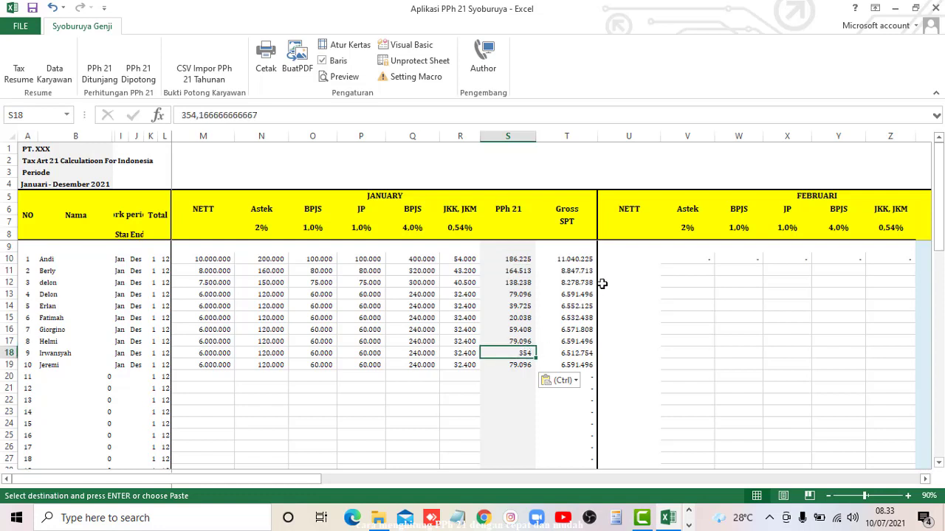
pyautogui.press('Down')
pyautogui.press('Up')
pyautogui.press('Up')
pyautogui.press('Down')
pyautogui.press('Up')
pyautogui.press('Down')
pyautogui.press('Up')
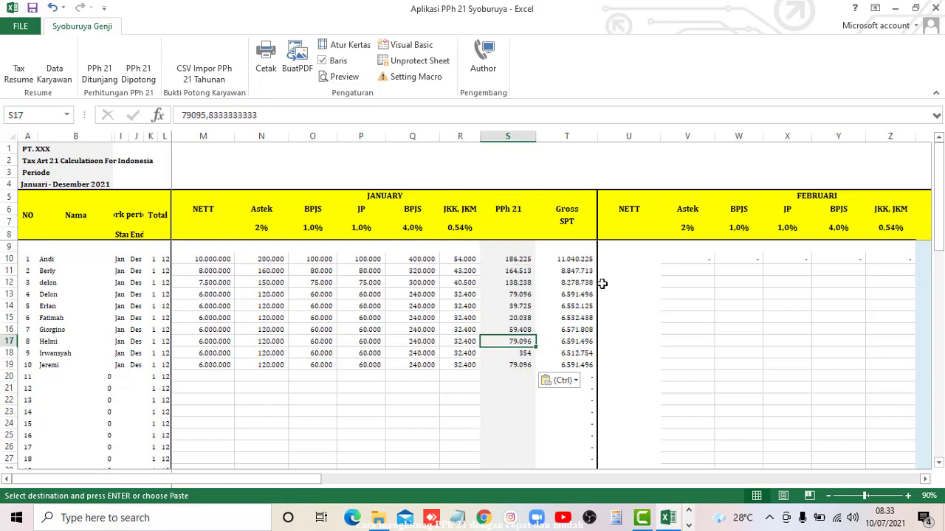
pyautogui.hotkey('shift', 'space')
pyautogui.hotkey('shift', 'Down')
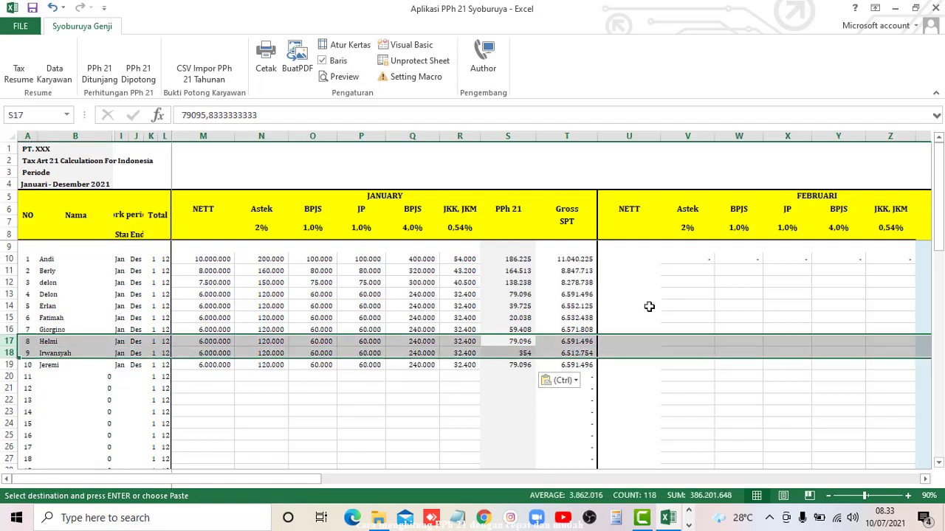
pyautogui.click(515, 353)
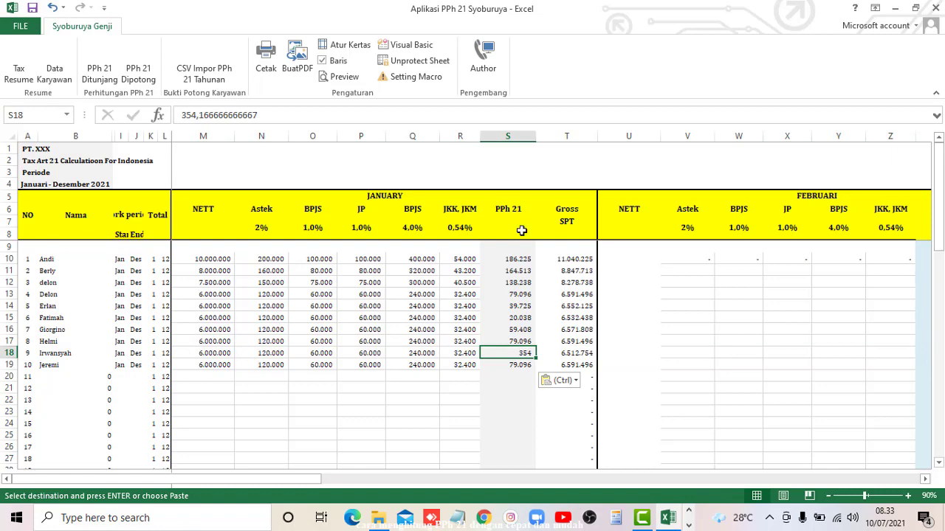
# - Check the ninth employee's Status in Data Karyawan, and return to the PPh 21 Ditunjang sheet
pyautogui.click(57, 71)
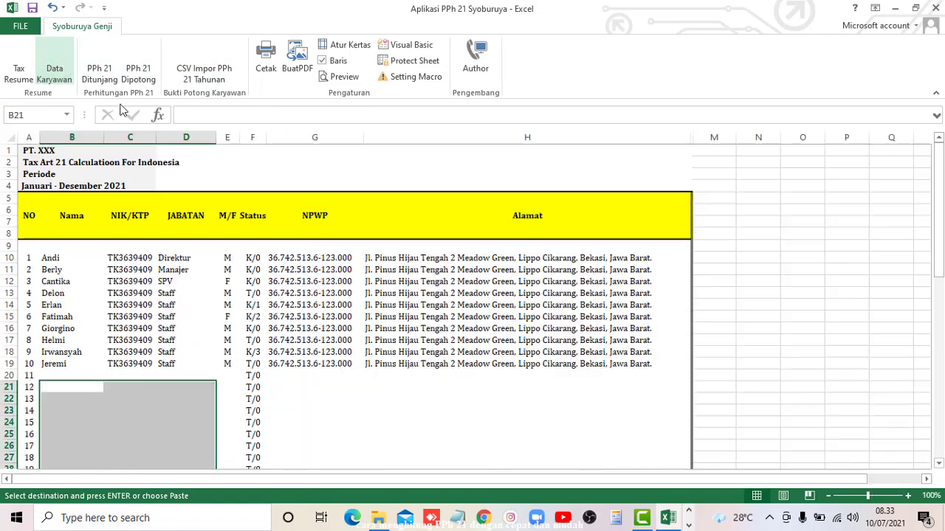
pyautogui.click(259, 353)
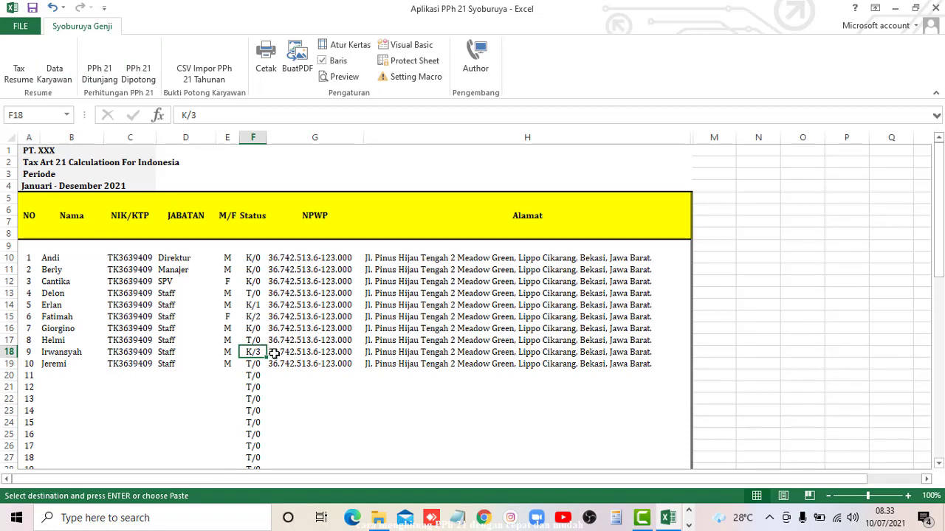
pyautogui.click(99, 73)
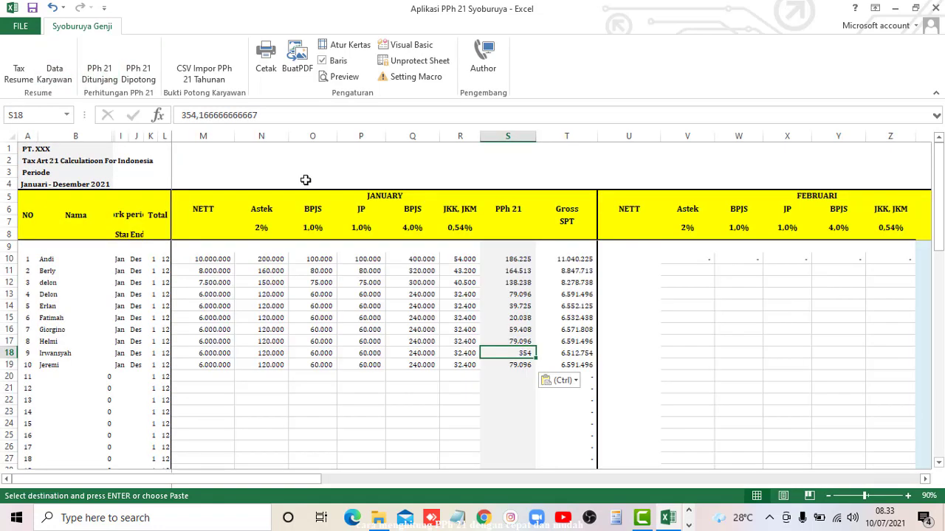
# - Review January's PPh 21 amounts and check the Selisih column EJ for the ten employees
pyautogui.moveTo(531, 259); pyautogui.dragTo(521, 378)
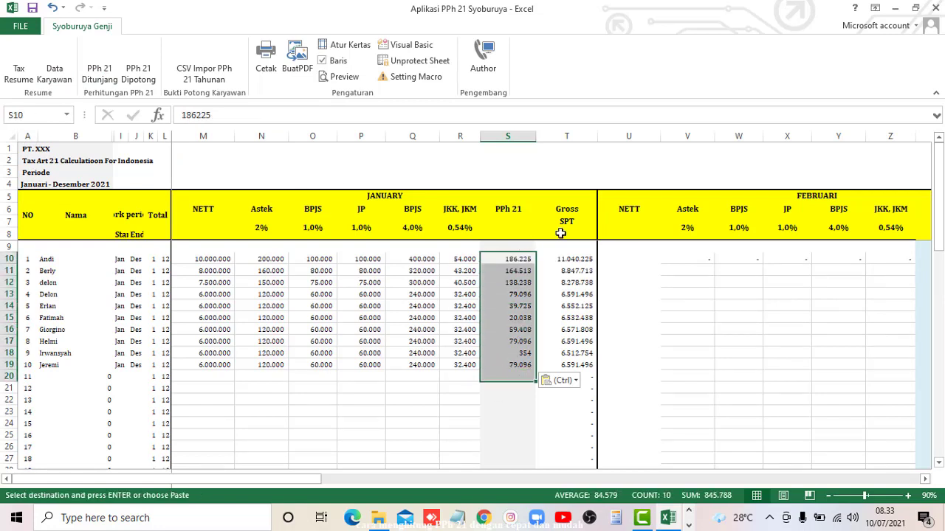
pyautogui.press('Up')
pyautogui.hotkey('ctrl', 'Right')
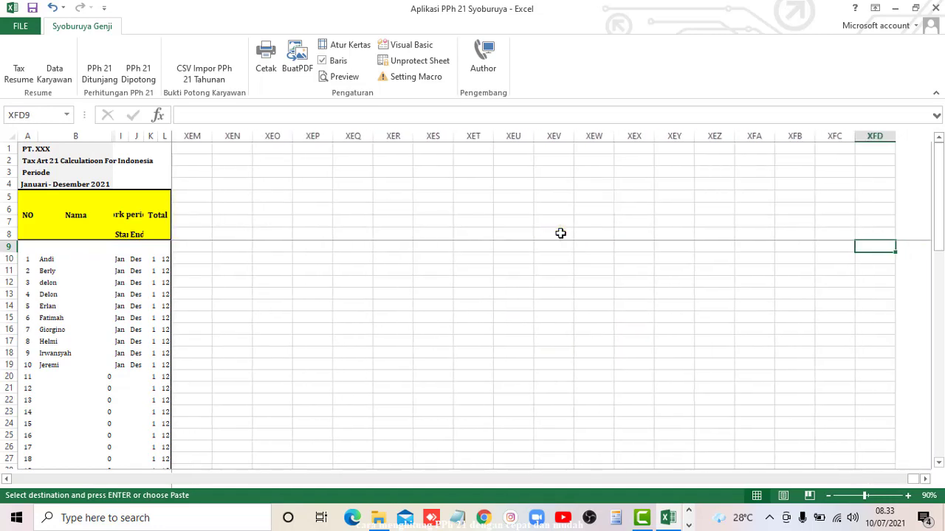
pyautogui.press('Down')
pyautogui.hotkey('ctrl', 'Left')
pyautogui.press('Left')
pyautogui.press('Right')
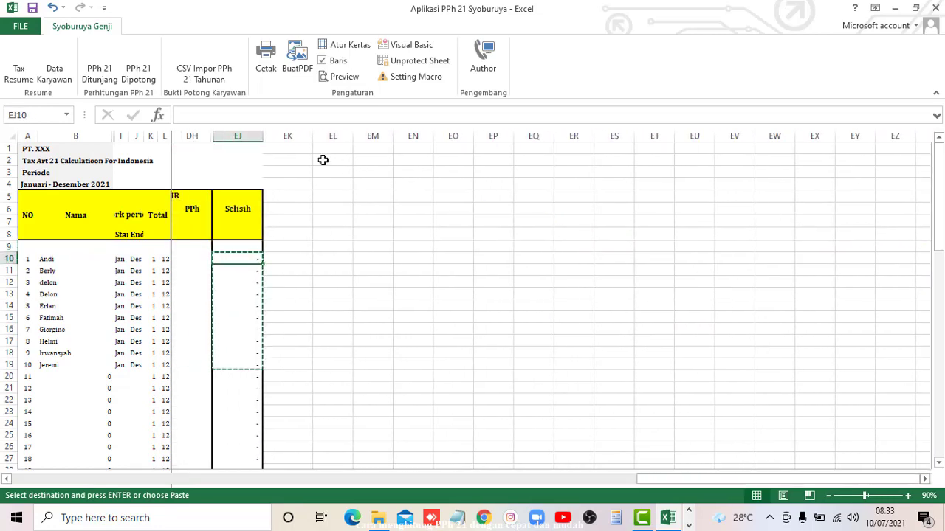
pyautogui.click(244, 136)
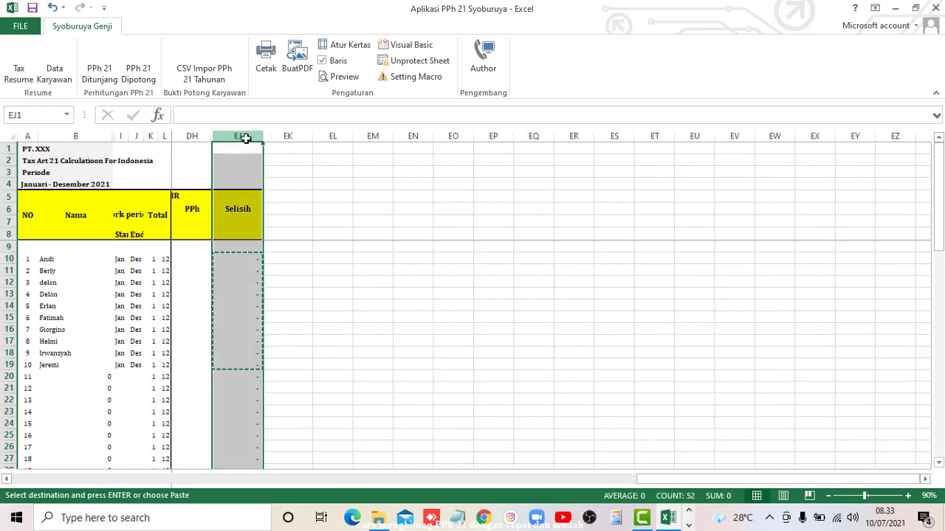
# - Look through the monthly calculation blocks from January to Juni, and return to the Februari block
pyautogui.click(207, 245)
pyautogui.press('Home')
pyautogui.press('Right')
pyautogui.press('Right')
pyautogui.press('Right')
pyautogui.press('Right')
pyautogui.press('Right')
pyautogui.press('Right')
pyautogui.press('Right')
pyautogui.press('Right')
pyautogui.press('Right')
pyautogui.press('Right')
pyautogui.press('Right')
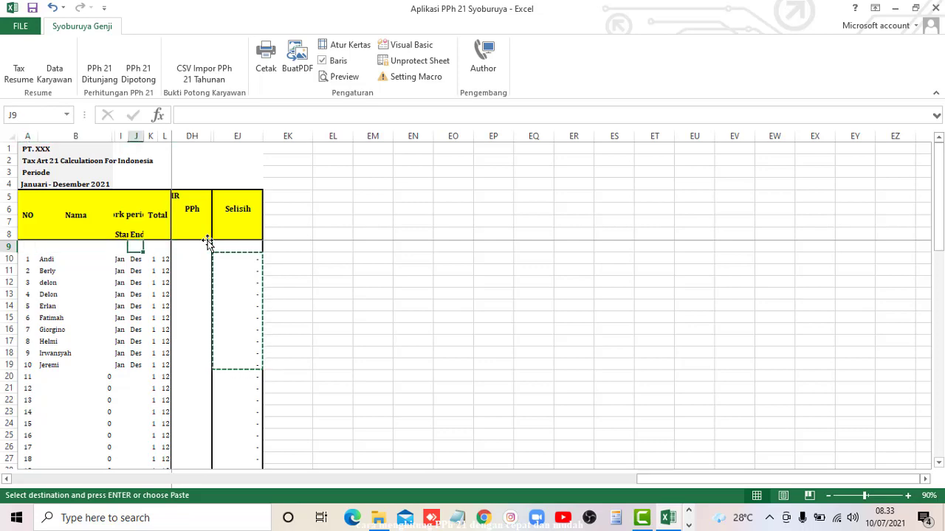
pyautogui.press('Right')
pyautogui.press('Right')
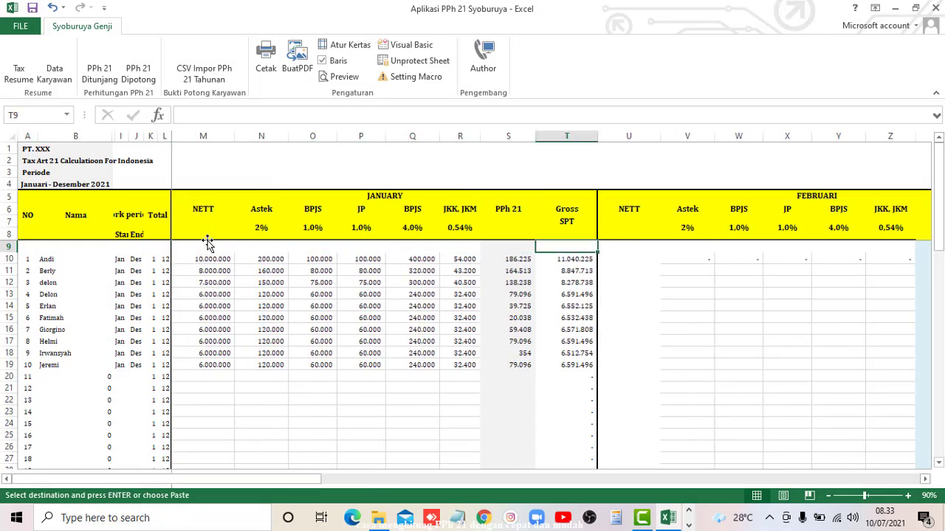
pyautogui.click(380, 192)
pyautogui.press('Right')
pyautogui.press('Right')
pyautogui.press('Right')
pyautogui.press('Right')
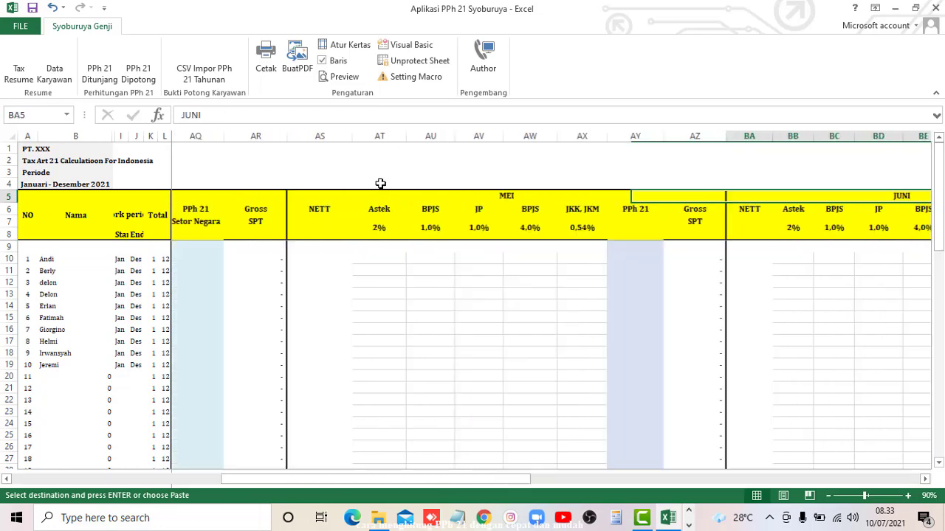
pyautogui.press('Left')
pyautogui.press('Left')
pyautogui.press('Left')
pyautogui.press('Left')
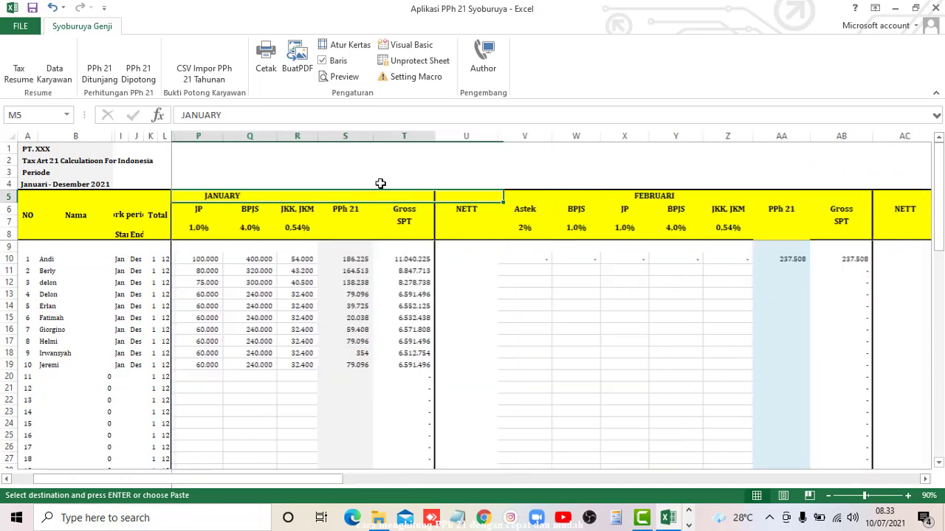
pyautogui.press('Right')
pyautogui.press('Right')
pyautogui.hscroll(-8, 380, 183)
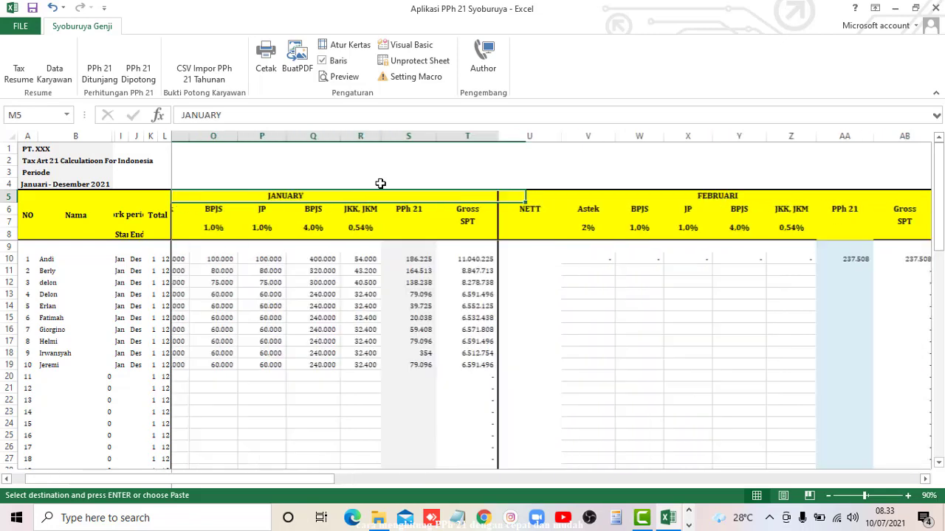
pyautogui.hscroll(3, 380, 183)
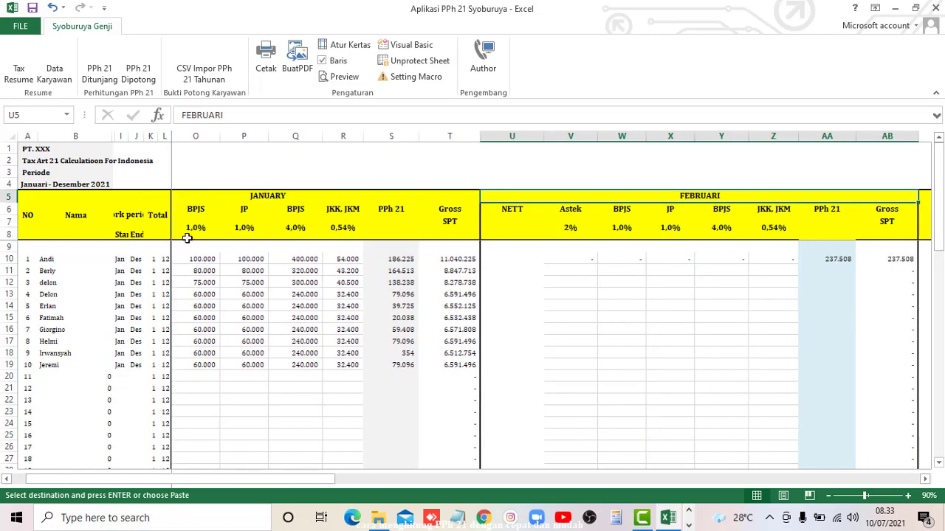
# - Set the month count in column K to 2 for the first employee and fill it down K10:K19
pyautogui.click(154, 259)
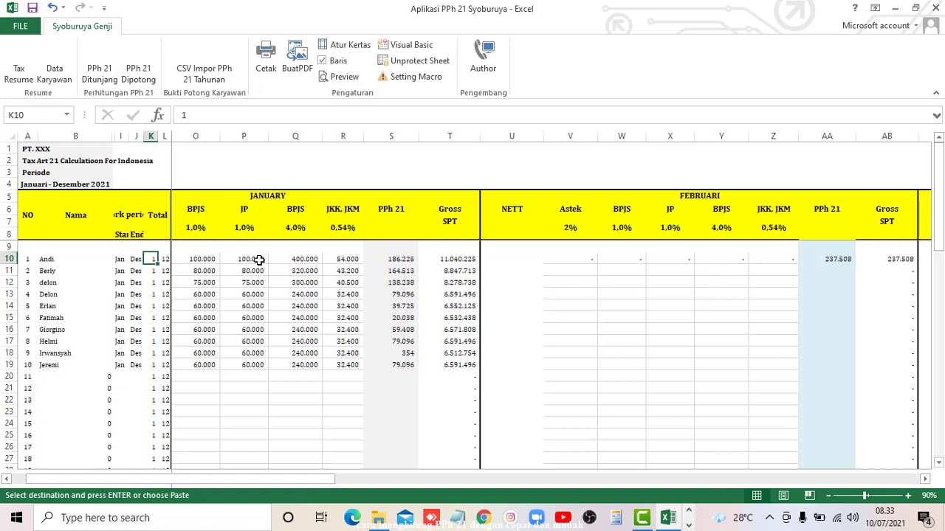
pyautogui.write('2')
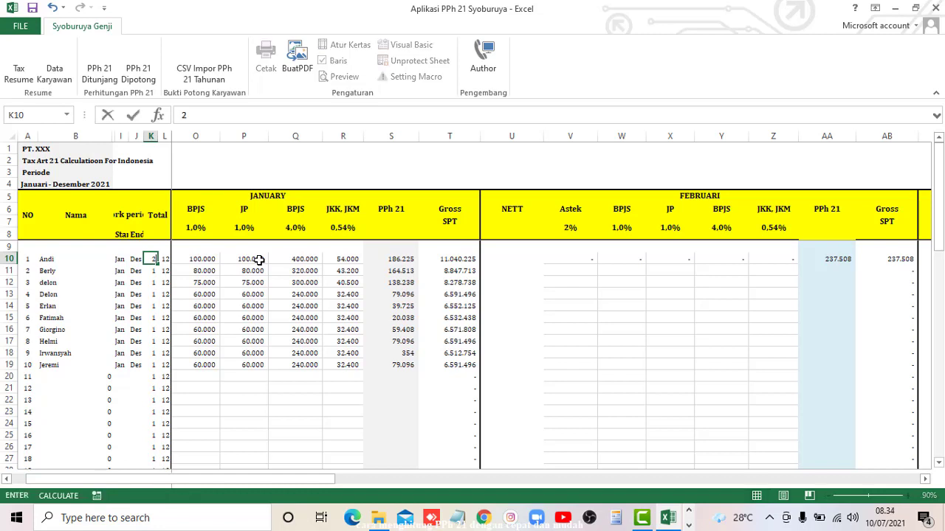
pyautogui.press('Right')
pyautogui.press('Left')
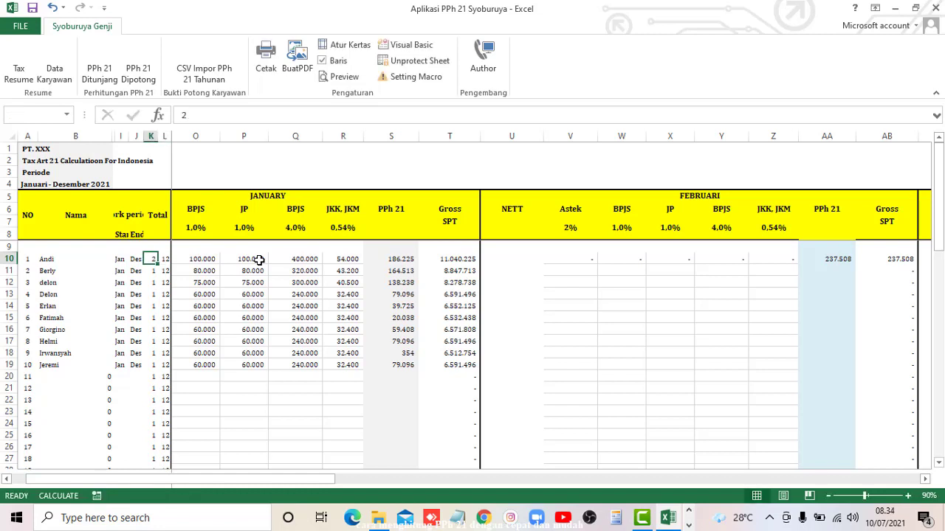
pyautogui.hotkey('shift', 'Down')
pyautogui.hotkey('shift', 'Down')
pyautogui.hotkey('shift', 'Down')
pyautogui.hotkey('shift', 'Down')
pyautogui.hotkey('shift', 'Down')
pyautogui.hotkey('shift', 'Down')
pyautogui.hotkey('shift', 'Down')
pyautogui.hotkey('shift', 'Down')
pyautogui.hotkey('shift', 'Down')
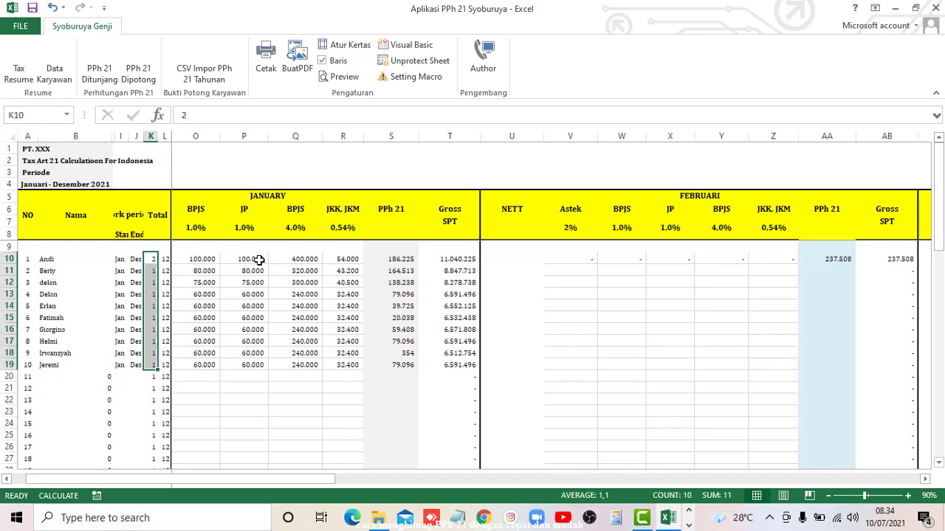
pyautogui.press('Right')
pyautogui.press('Left')
pyautogui.press('Right')
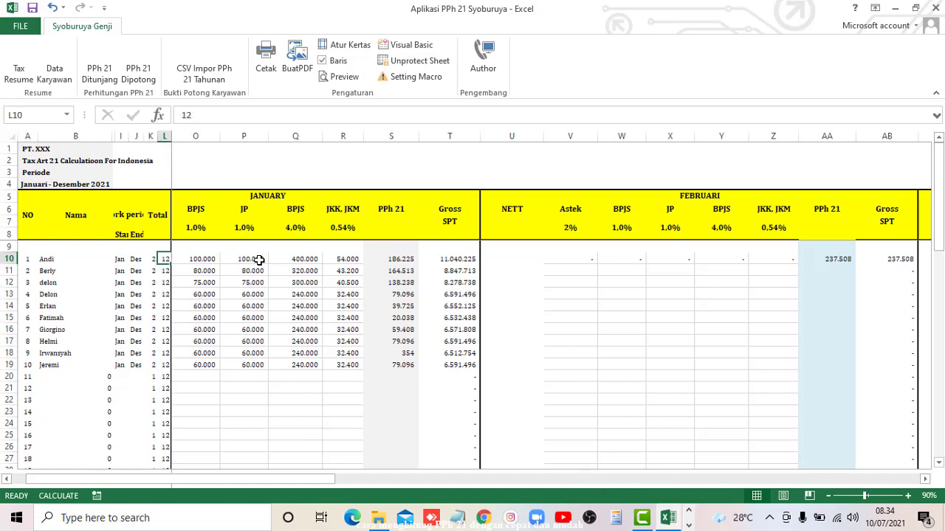
pyautogui.press('Left')
pyautogui.press('Right')
pyautogui.press('Left')
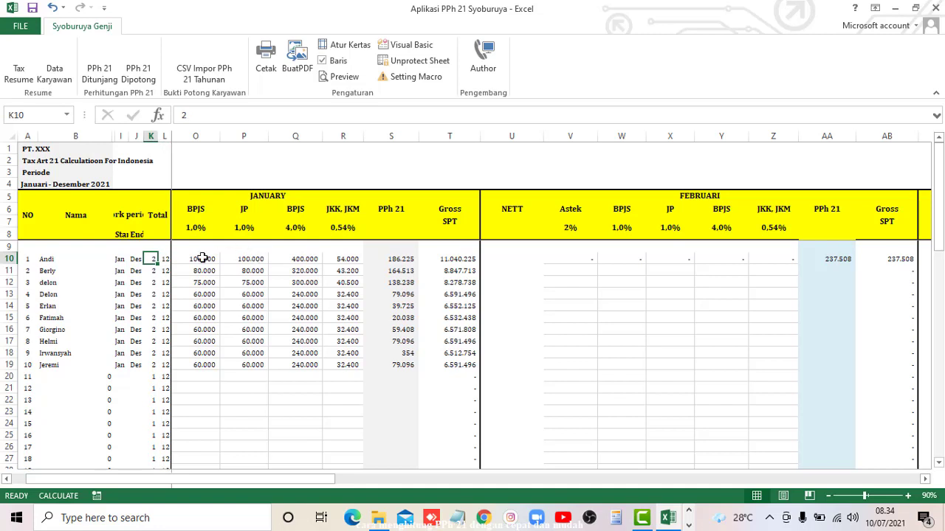
pyautogui.press('Down')
pyautogui.press('Down')
pyautogui.click(149, 260)
# - Enter February NETT amounts of 11.000.000 in U10 and 8.500.000 in U11 for the first two employees
pyautogui.click(513, 259)
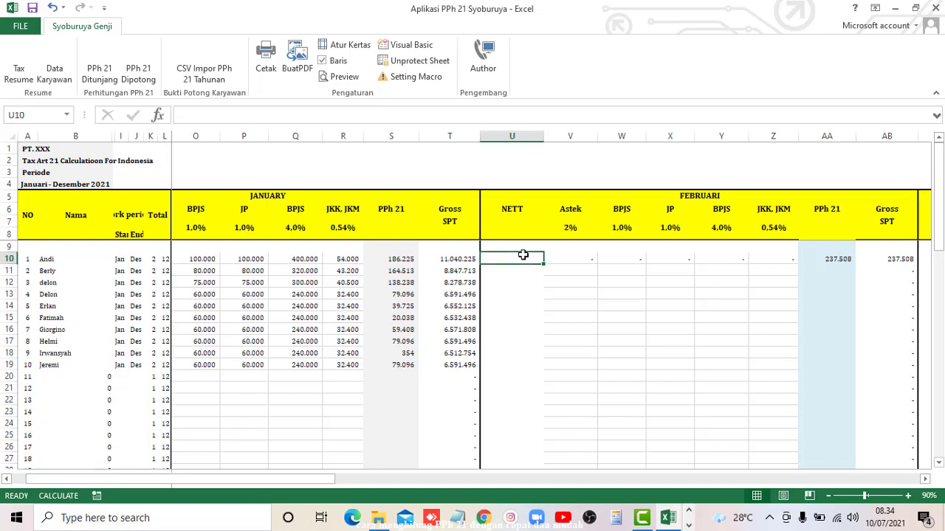
pyautogui.click(232, 259)
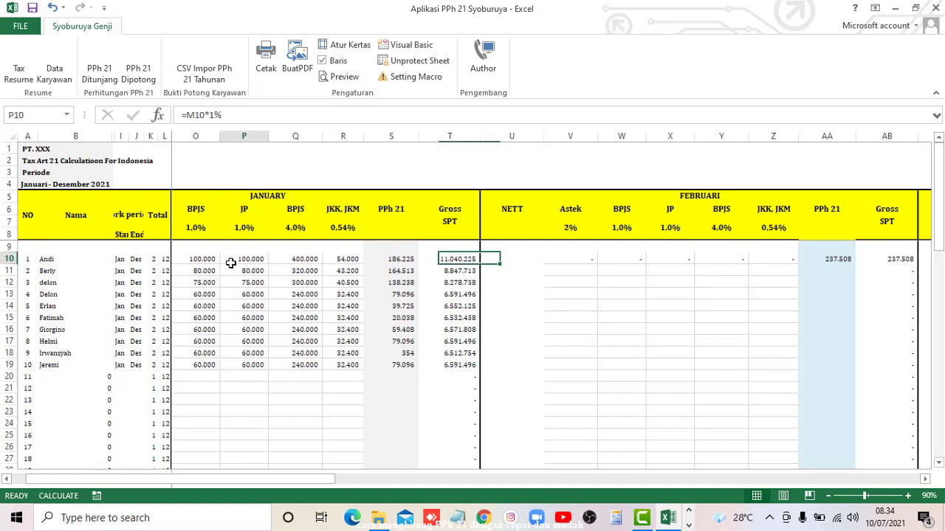
pyautogui.press('Left')
pyautogui.press('Left')
pyautogui.press('Left')
pyautogui.press('Right')
pyautogui.press('Right')
pyautogui.press('Right')
pyautogui.press('Right')
pyautogui.press('Right')
pyautogui.press('Right')
pyautogui.press('Right')
pyautogui.press('Right')
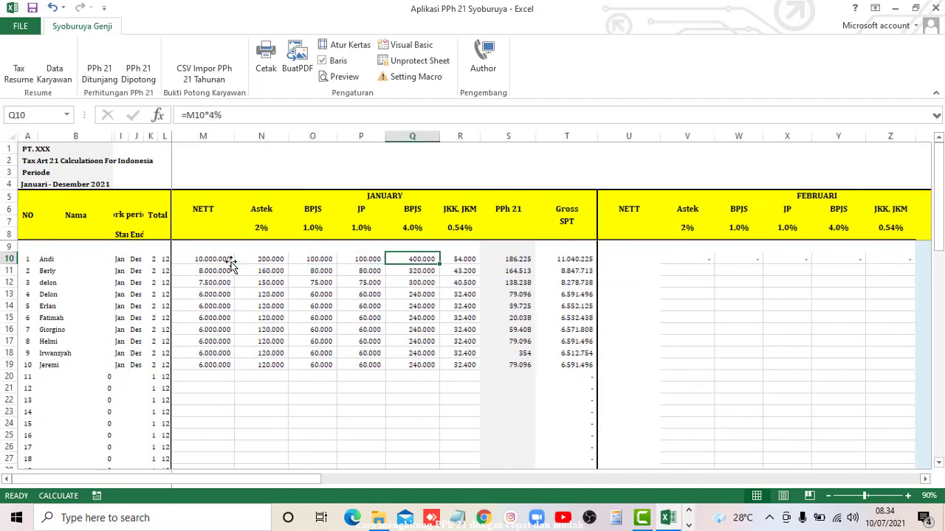
pyautogui.write('11000000')
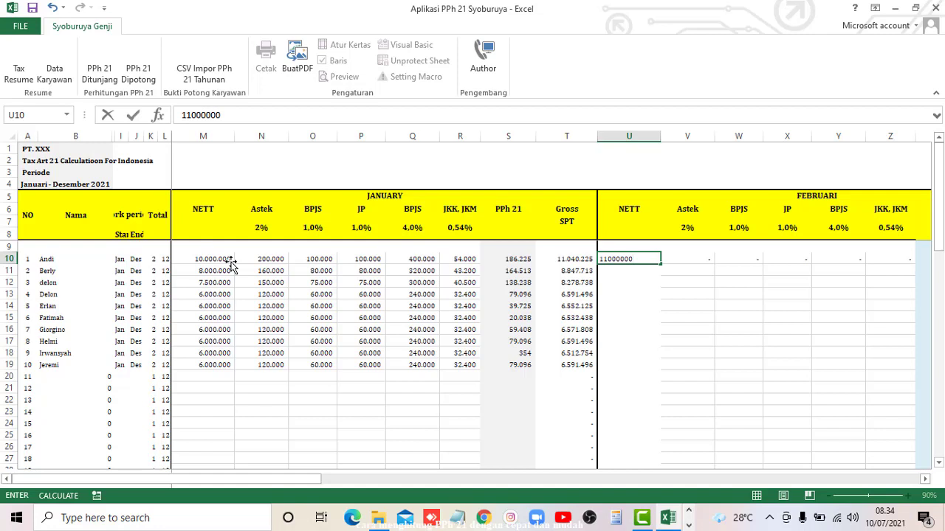
pyautogui.press('Return')
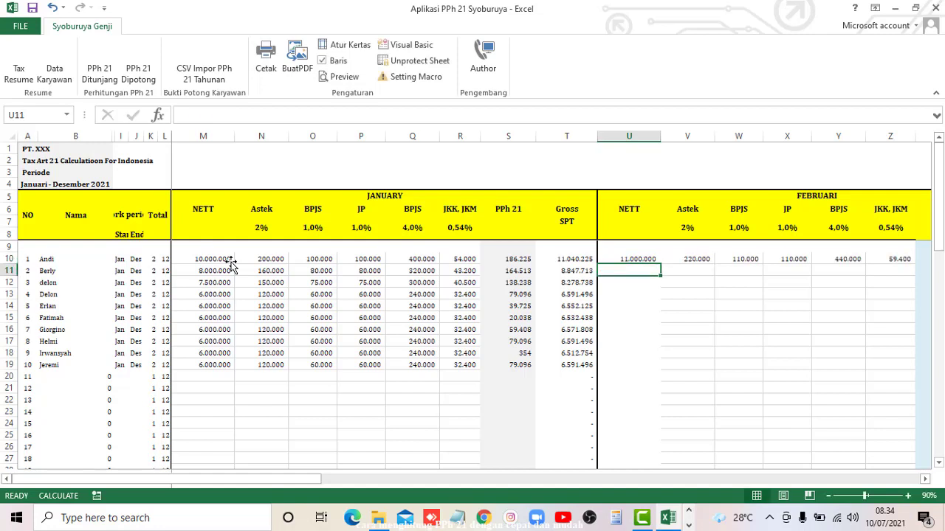
pyautogui.write('8.500.00')
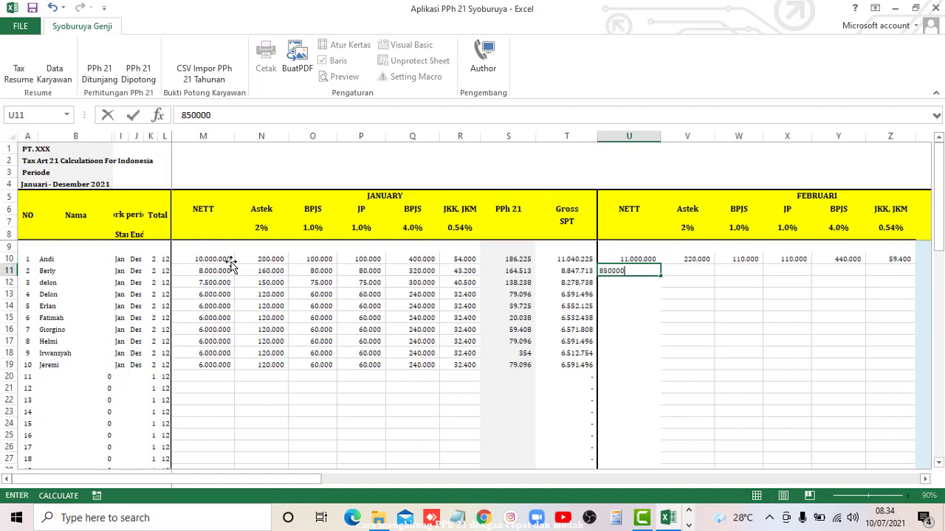
pyautogui.write('0')
pyautogui.press('Return')
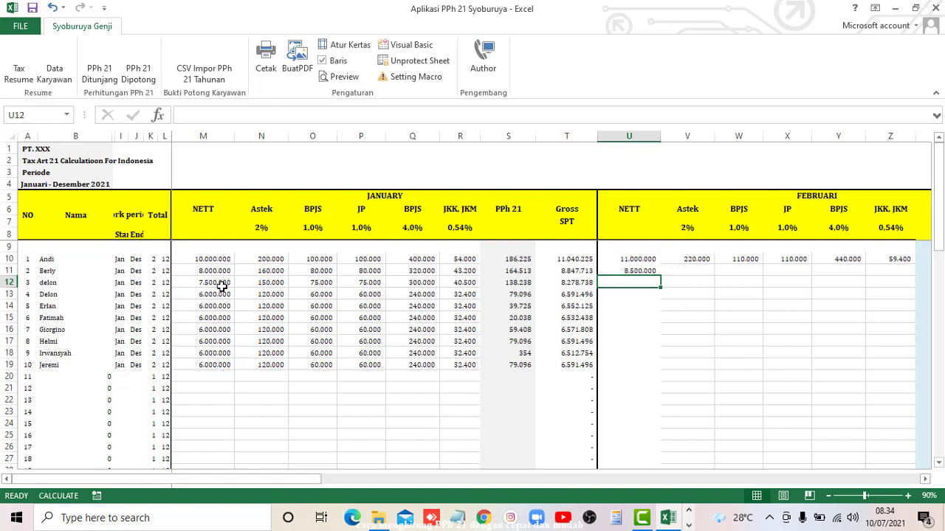
# - Copy January's NETT amounts from M12:M19 into February's NETT column starting at U12
pyautogui.click(221, 283)
pyautogui.hotkey('ctrl', 'shift', 'Down')
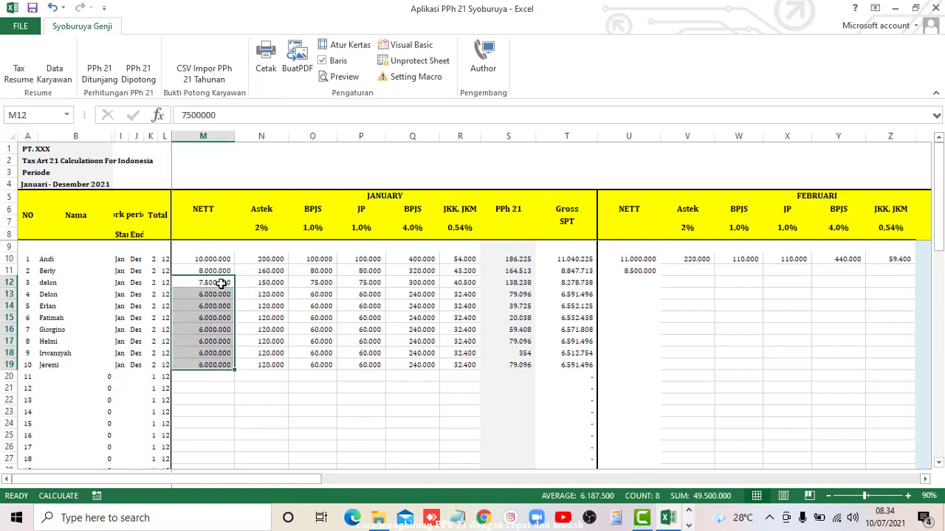
pyautogui.hotkey('ctrl', 'c')
pyautogui.press('Right')
pyautogui.press('Right')
pyautogui.press('Right')
pyautogui.press('Right')
pyautogui.press('Right')
pyautogui.press('Right')
pyautogui.press('Right')
pyautogui.press('Right')
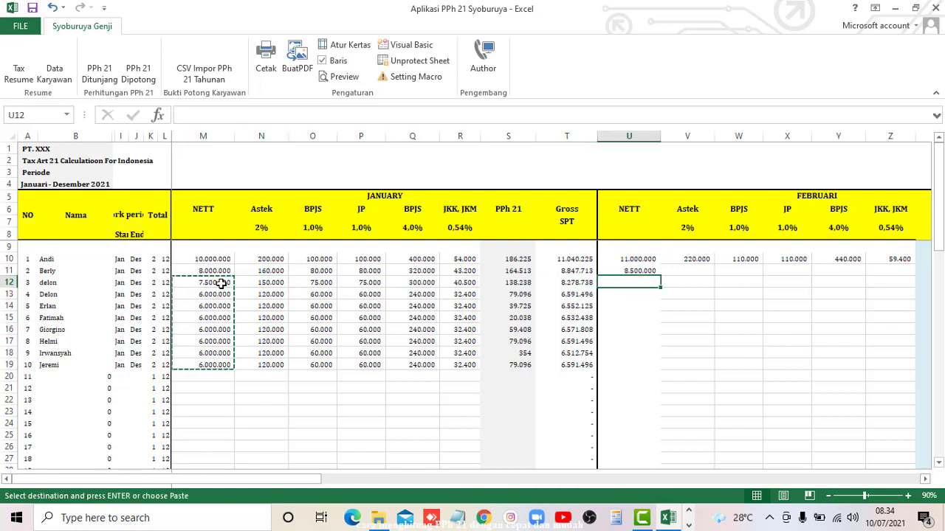
pyautogui.hotkey('ctrl', 'v')
pyautogui.press('Right')
pyautogui.press('Up')
pyautogui.press('Up')
pyautogui.hotkey('shift', 'Right')
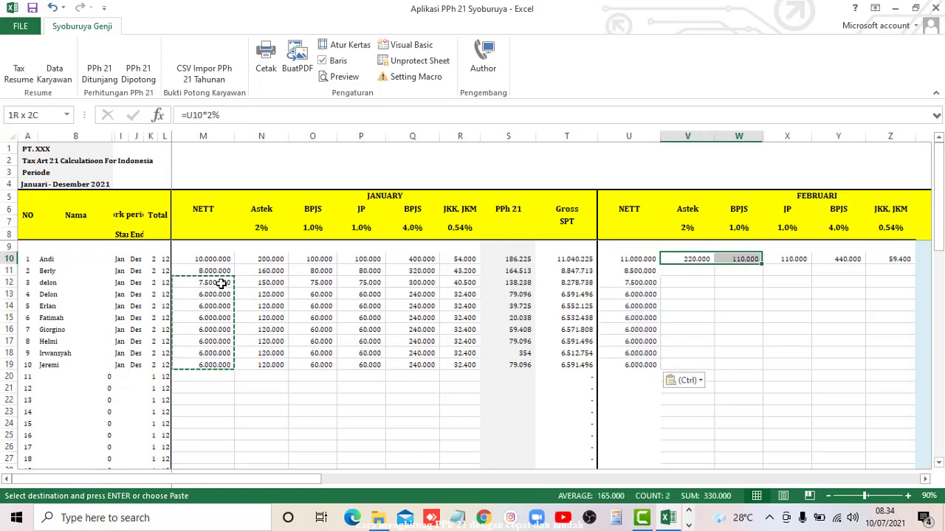
pyautogui.hotkey('shift', 'Right')
pyautogui.hotkey('shift', 'Right')
pyautogui.hotkey('shift', 'Right')
pyautogui.hotkey('shift', 'Right')
pyautogui.hotkey('shift', 'Left')
pyautogui.hotkey('shift', 'Down')
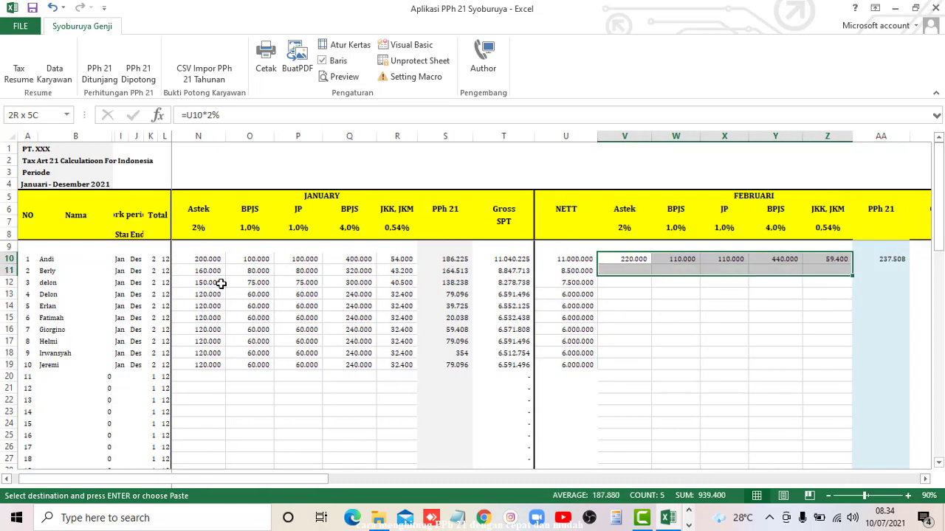
pyautogui.hotkey('shift', 'Down')
pyautogui.hotkey('shift', 'Down')
pyautogui.hotkey('shift', 'Down')
pyautogui.hotkey('shift', 'Down')
pyautogui.hotkey('shift', 'Down')
pyautogui.hotkey('shift', 'Down')
pyautogui.hotkey('shift', 'Down')
pyautogui.hotkey('shift', 'Down')
pyautogui.hotkey('shift', 'Down')
pyautogui.hotkey('shift', 'Up')
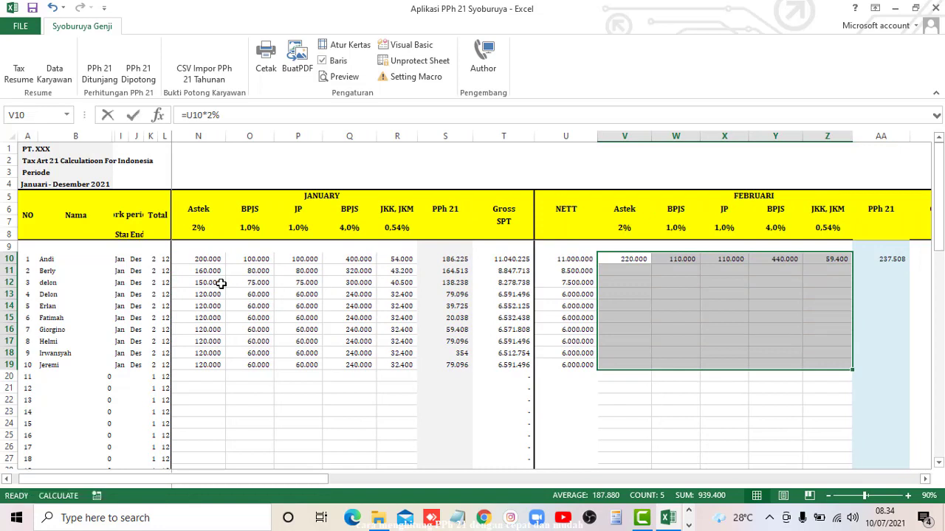
pyautogui.write('f')
pyautogui.press('Escape')
# - Fill February's Astek, BPJS, JP and JKK, JKM formulas in V10:Z10 down to row 19
pyautogui.press('Left')
pyautogui.press('Down')
pyautogui.press('Right')
pyautogui.press('Up')
pyautogui.hotkey('shift', 'Right')
pyautogui.press('F1')
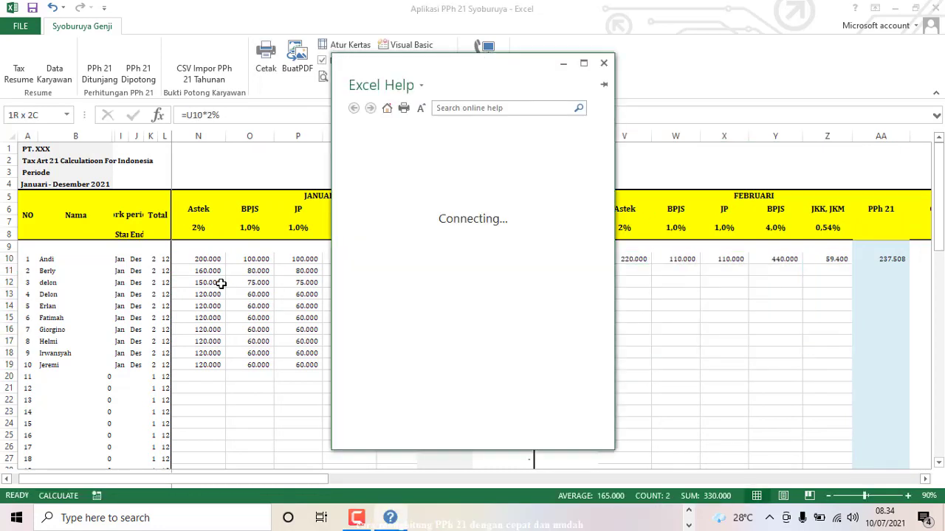
pyautogui.click(603, 64)
pyautogui.hotkey('shift', 'Right')
pyautogui.hotkey('shift', 'Right')
pyautogui.hotkey('shift', 'Right')
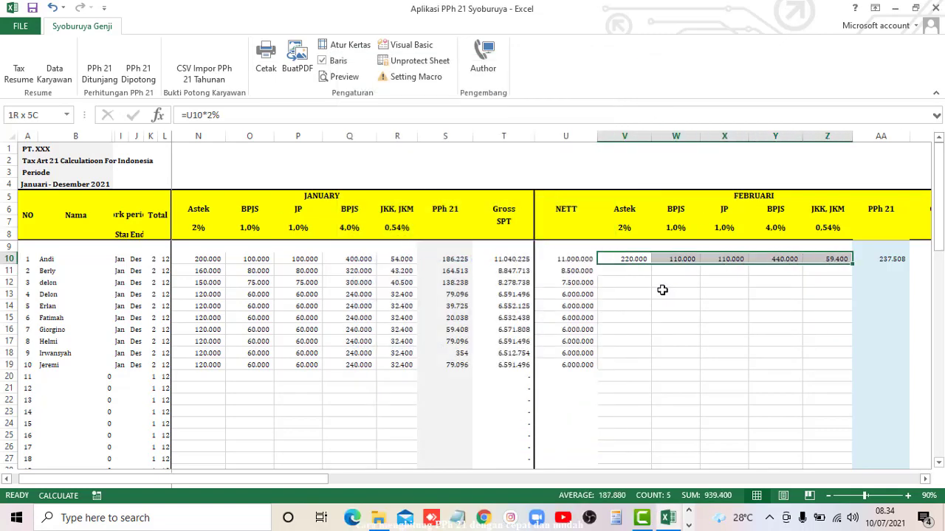
pyautogui.hotkey('shift', 'Down')
pyautogui.hotkey('shift', 'Down')
pyautogui.hotkey('shift', 'Down')
pyautogui.hotkey('shift', 'Down')
pyautogui.hotkey('shift', 'Down')
pyautogui.hotkey('shift', 'Down')
pyautogui.hotkey('shift', 'Down')
pyautogui.hotkey('shift', 'Down')
pyautogui.hotkey('shift', 'Down')
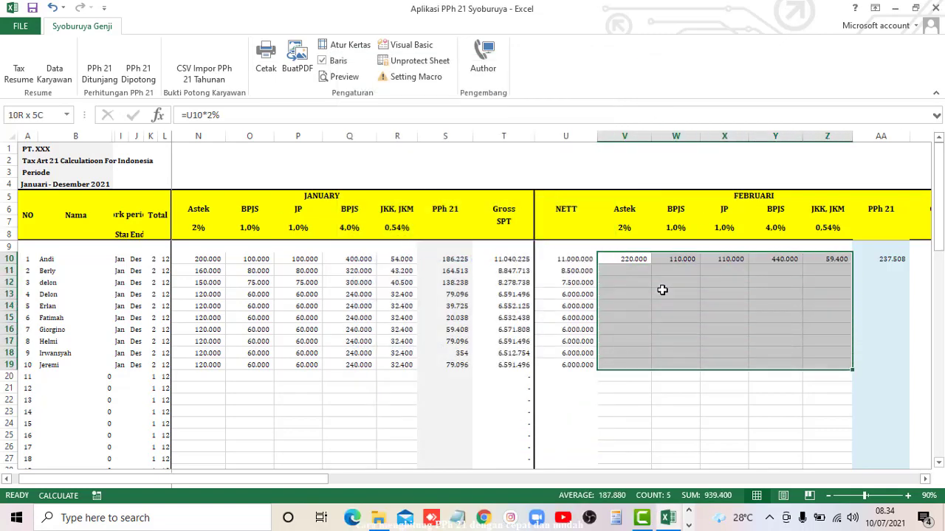
pyautogui.hotkey('ctrl', 'd')
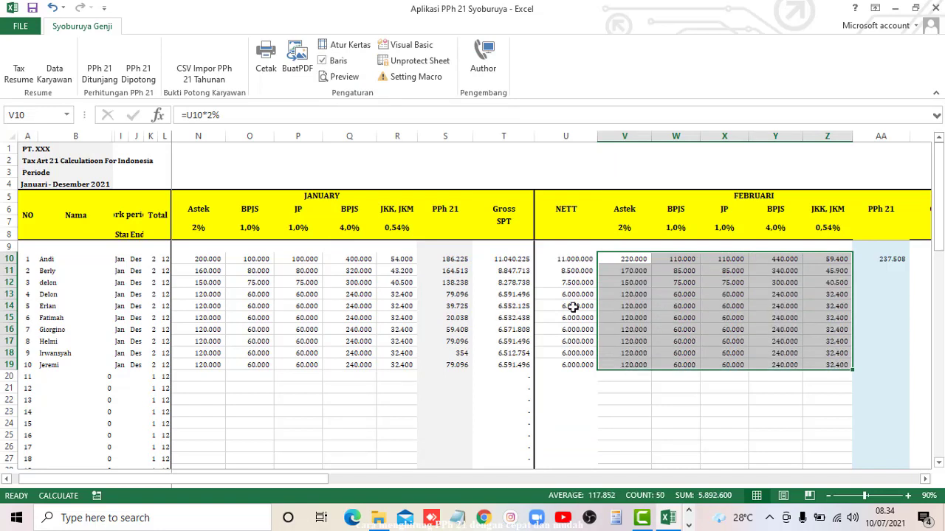
# - Clear the first employee's February PPh 21 amount in AA10
pyautogui.click(891, 258)
pyautogui.press('Delete')
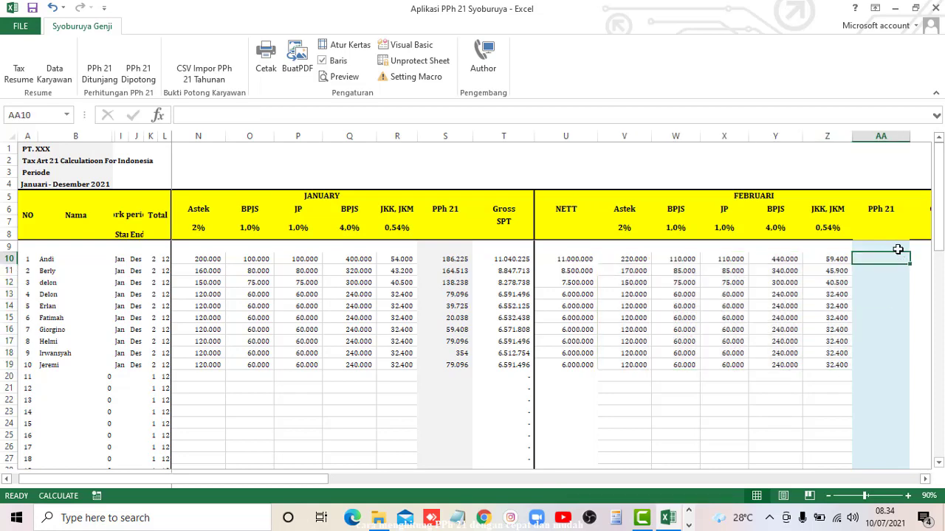
# - Review February's contribution formulas, the PPh 21 column AA and the Gross SPT column AB
pyautogui.press('Left')
pyautogui.press('Left')
pyautogui.press('Right')
pyautogui.press('Right')
pyautogui.press('Right')
pyautogui.press('Right')
pyautogui.press('Left')
pyautogui.press('Left')
pyautogui.press('Left')
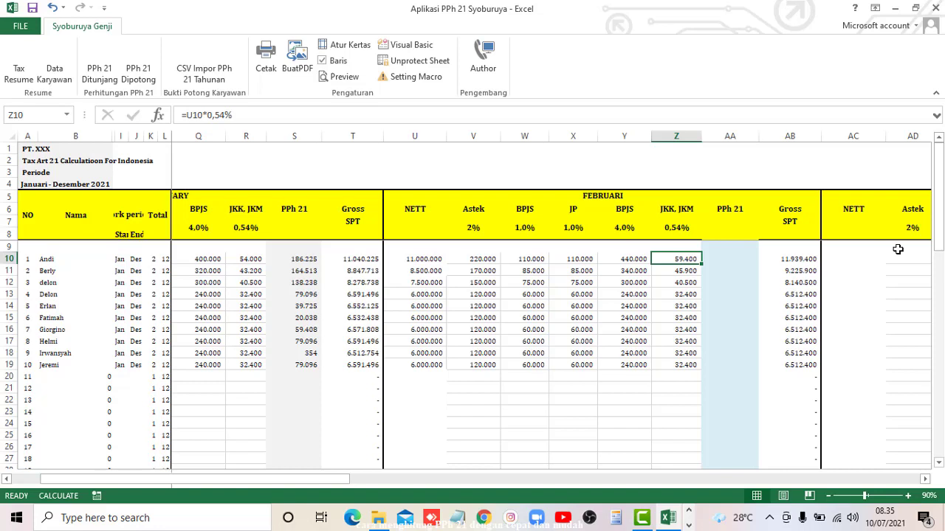
pyautogui.press('Left')
pyautogui.press('Down')
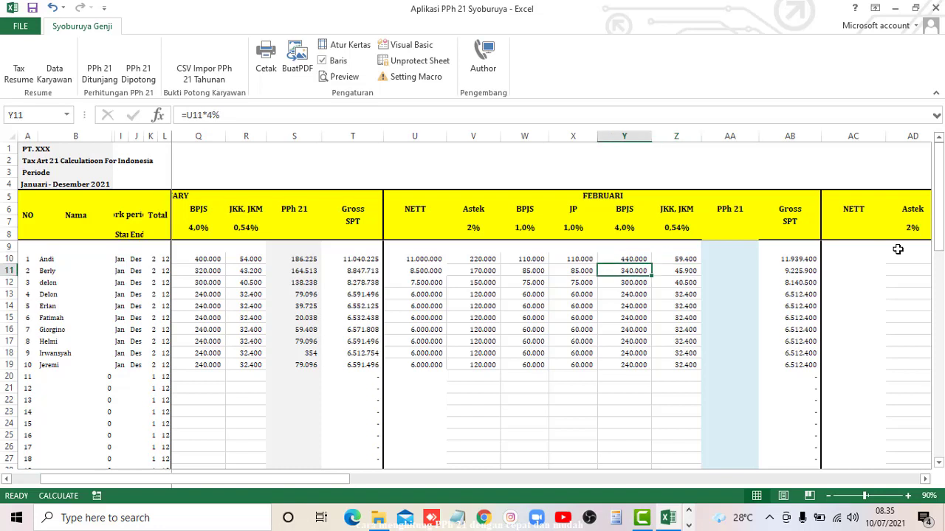
pyautogui.click(730, 136)
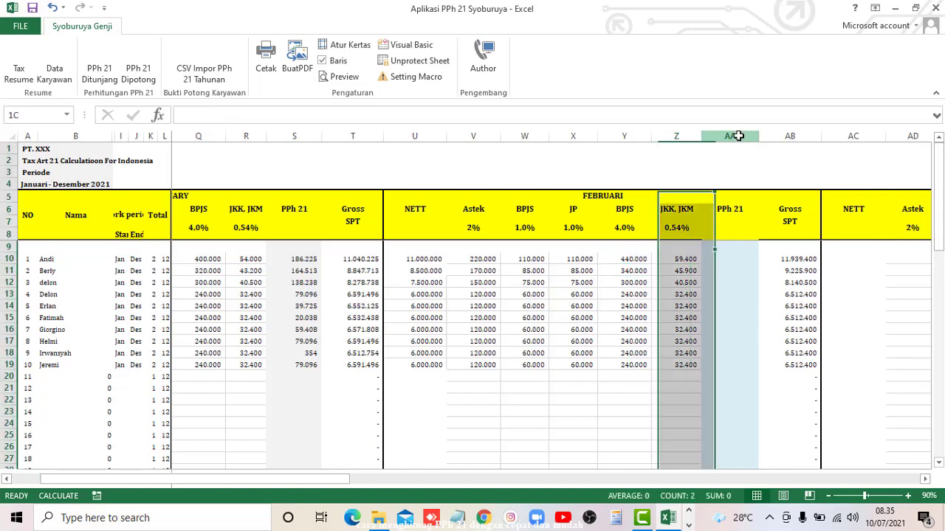
pyautogui.click(788, 246)
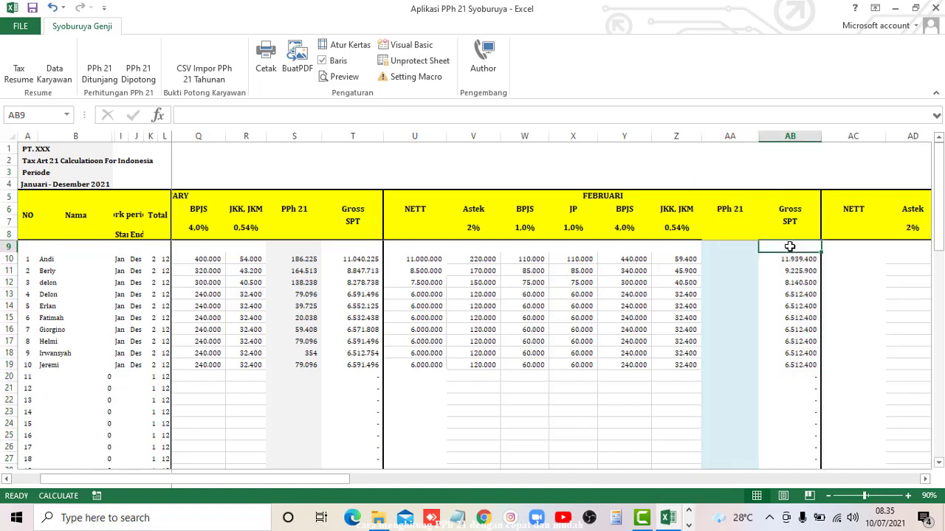
# - Copy the ten employees' amounts from the Selisih column, EJ10:EJ19
pyautogui.hotkey('ctrl', 'Right')
pyautogui.press('Down')
pyautogui.hotkey('ctrl', 'Left')
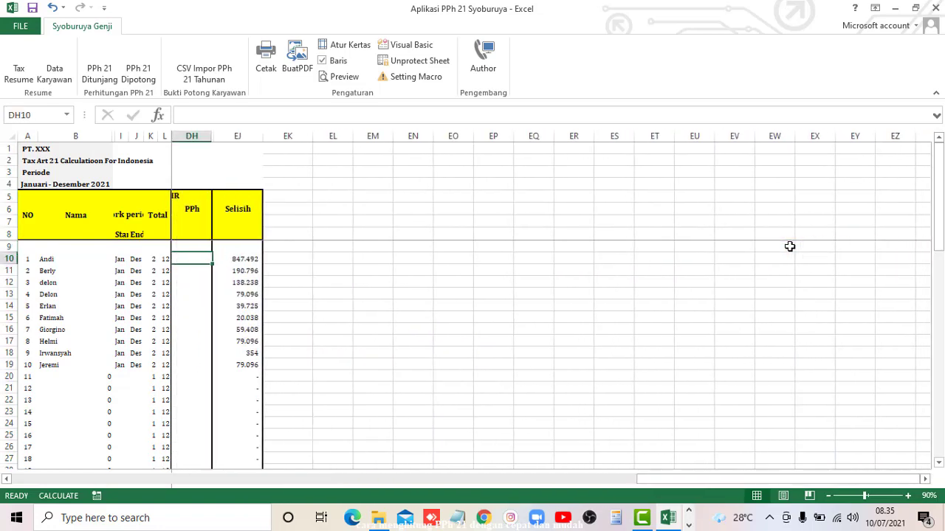
pyautogui.hotkey('shift', 'Down')
pyautogui.hotkey('shift', 'Down')
pyautogui.hotkey('shift', 'Down')
pyautogui.hotkey('shift', 'Down')
pyautogui.hotkey('shift', 'Down')
pyautogui.hotkey('shift', 'Down')
pyautogui.hotkey('shift', 'Down')
pyautogui.hotkey('shift', 'Down')
pyautogui.hotkey('shift', 'Down')
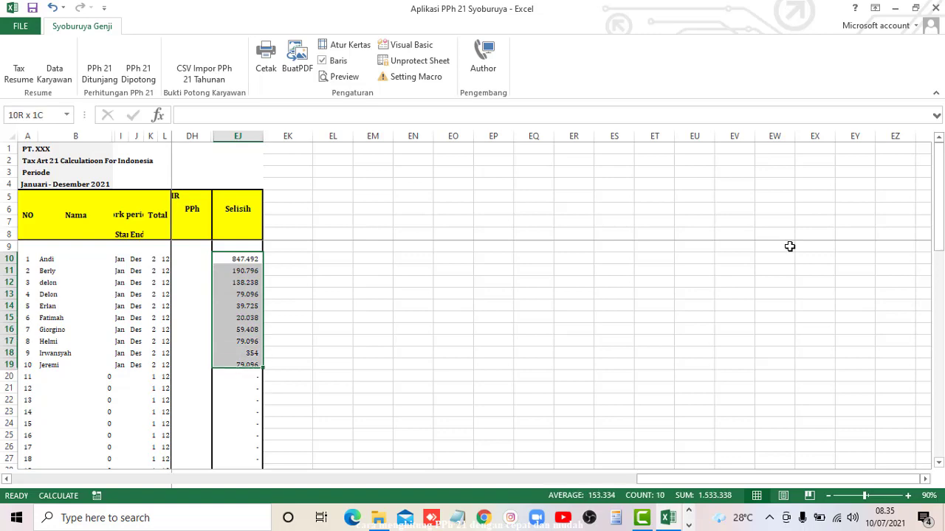
pyautogui.hotkey('ctrl', 'c')
pyautogui.press('Up')
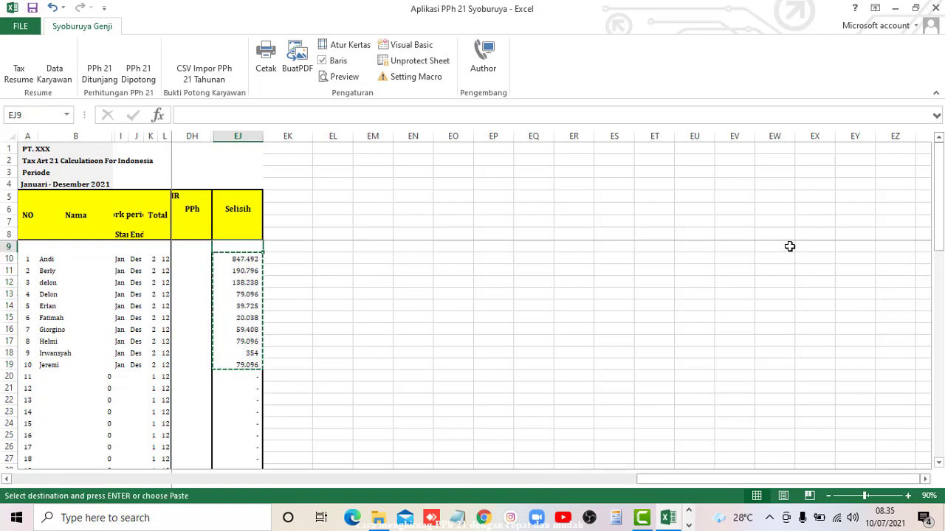
# - Paste the copied Selisih amounts as values into February's PPh 21 column, starting at AA10
pyautogui.hotkey('ctrl', 'Left')
pyautogui.press('Right')
pyautogui.press('Right')
pyautogui.press('Right')
pyautogui.press('Right')
pyautogui.press('Right')
pyautogui.press('Right')
pyautogui.press('Right')
pyautogui.press('Right')
pyautogui.press('Right')
pyautogui.press('Right')
pyautogui.press('Right')
pyautogui.press('Right')
pyautogui.press('Right')
pyautogui.press('Right')
pyautogui.press('Right')
pyautogui.press('Right')
pyautogui.press('Right')
pyautogui.press('Right')
pyautogui.press('Right')
pyautogui.press('Right')
pyautogui.press('Right')
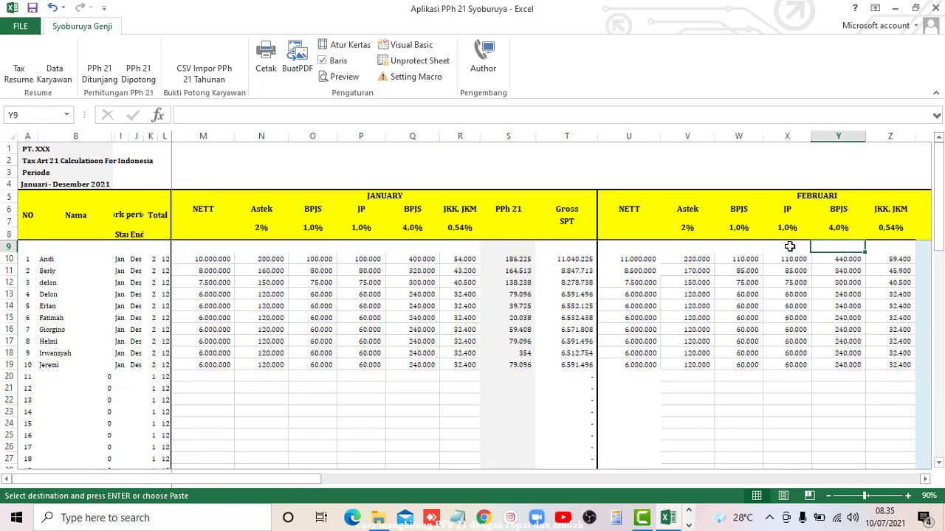
pyautogui.press('Down')
pyautogui.press('Left')
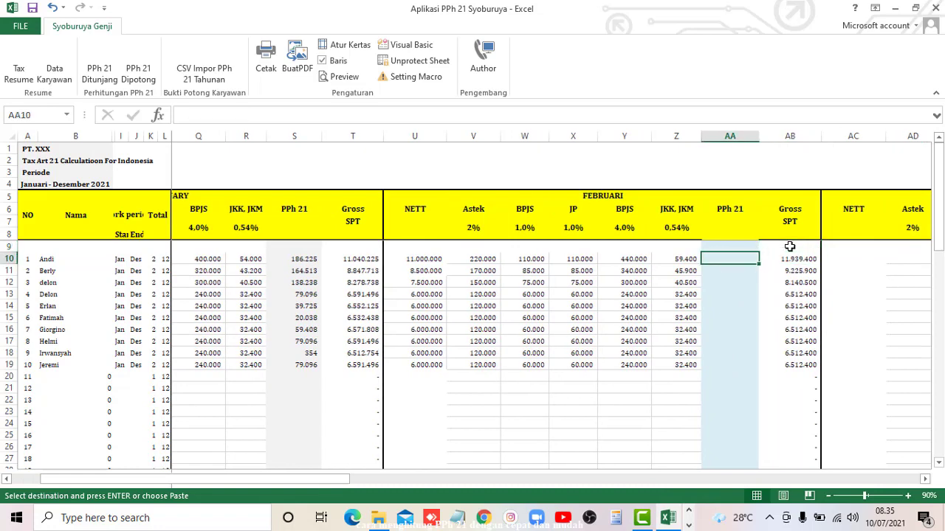
pyautogui.hotkey('ctrl', 'alt', 'v')
pyautogui.press('v')
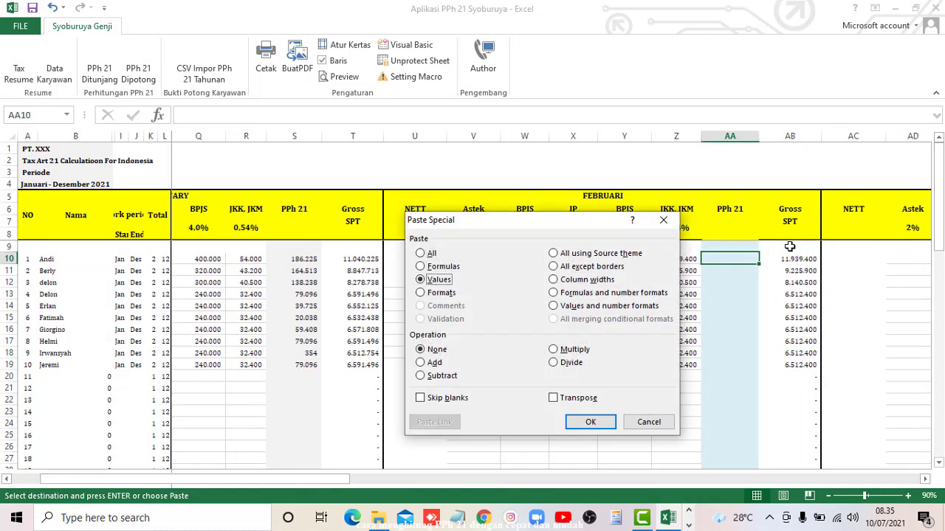
pyautogui.press('Return')
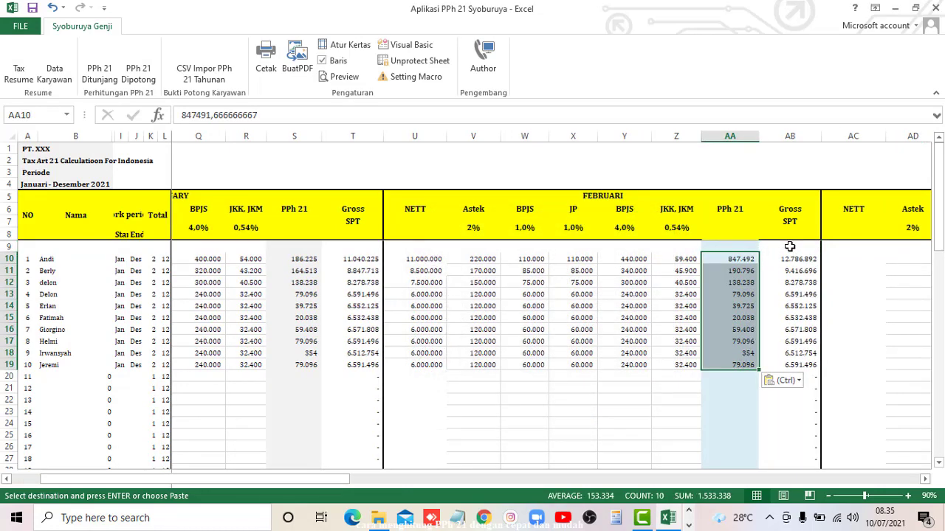
# - Check the Selisih column EJ for the ten employees after filling February's PPh 21
pyautogui.hotkey('ctrl', 'Right')
pyautogui.hotkey('ctrl', 'Left')
pyautogui.press('Left')
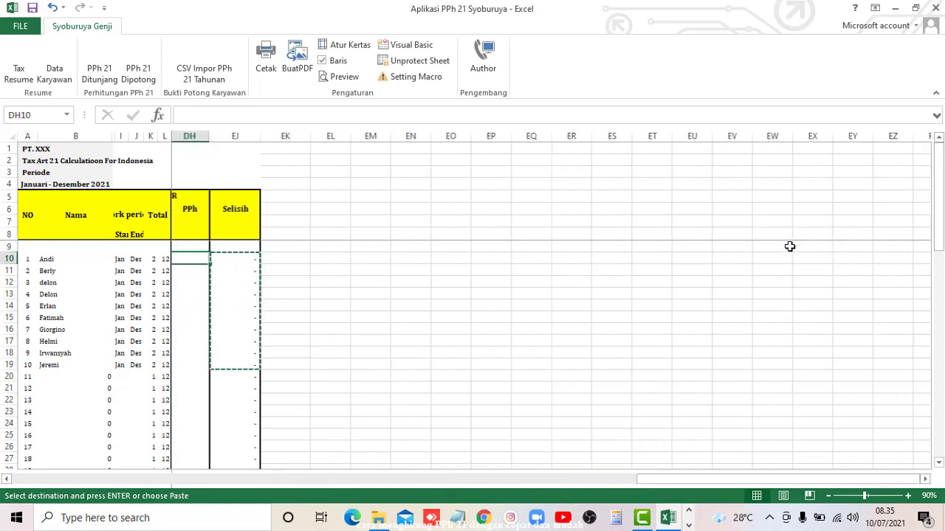
# - Examine the Selisih cells for the first employees, EJ10 to EJ12, next to the THR columns
pyautogui.press('Left')
pyautogui.press('Right')
pyautogui.press('Right')
pyautogui.press('Down')
pyautogui.press('Down')
pyautogui.press('Down')
pyautogui.press('Up')
pyautogui.press('Up')
pyautogui.press('Up')
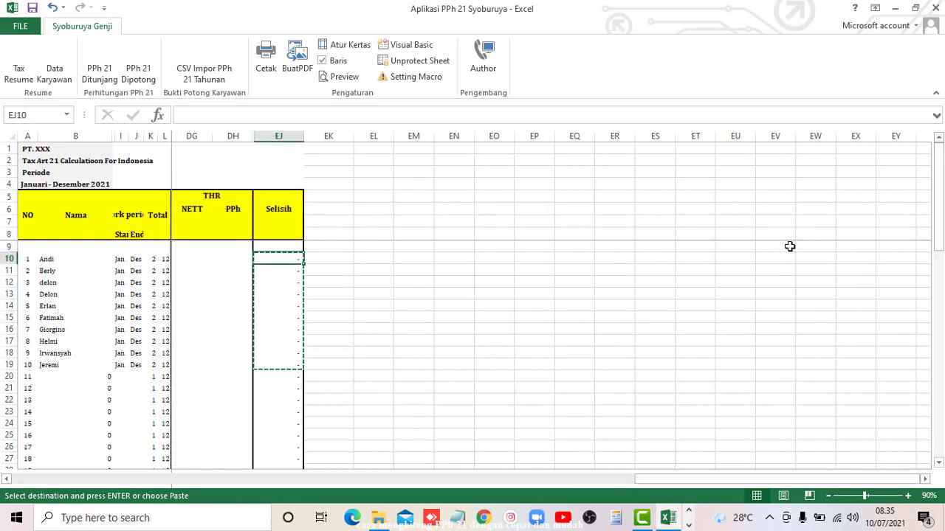
pyautogui.press('Up')
pyautogui.press('Down')
pyautogui.press('Down')
pyautogui.press('Down')
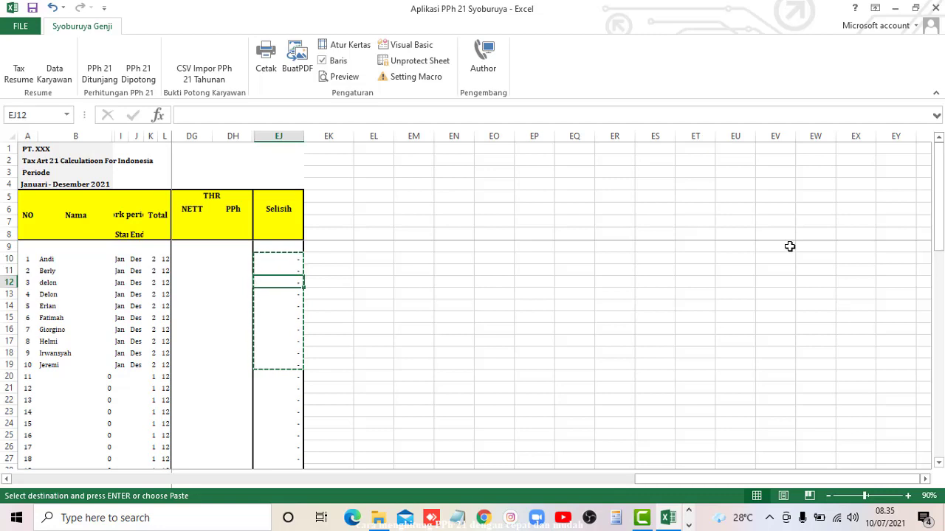
pyautogui.press('Up')
pyautogui.press('Up')
pyautogui.press('Up')
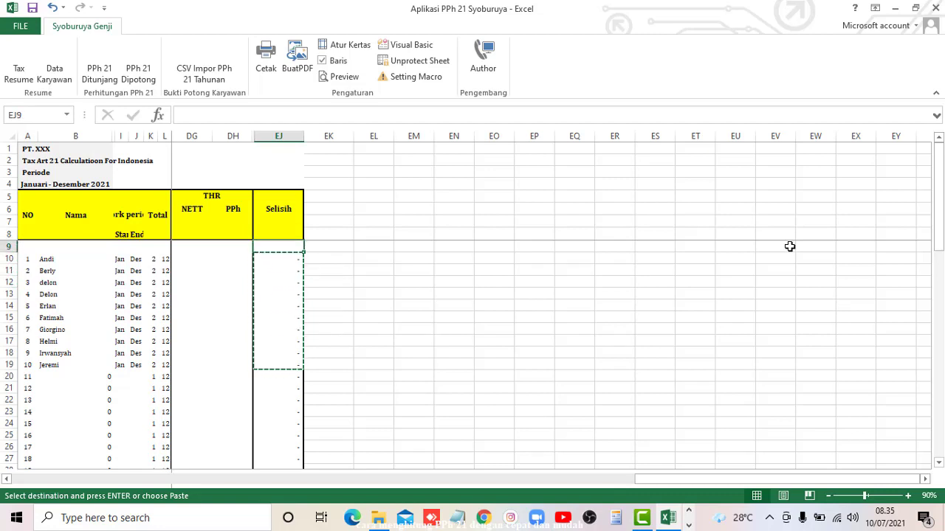
pyautogui.press('Down')
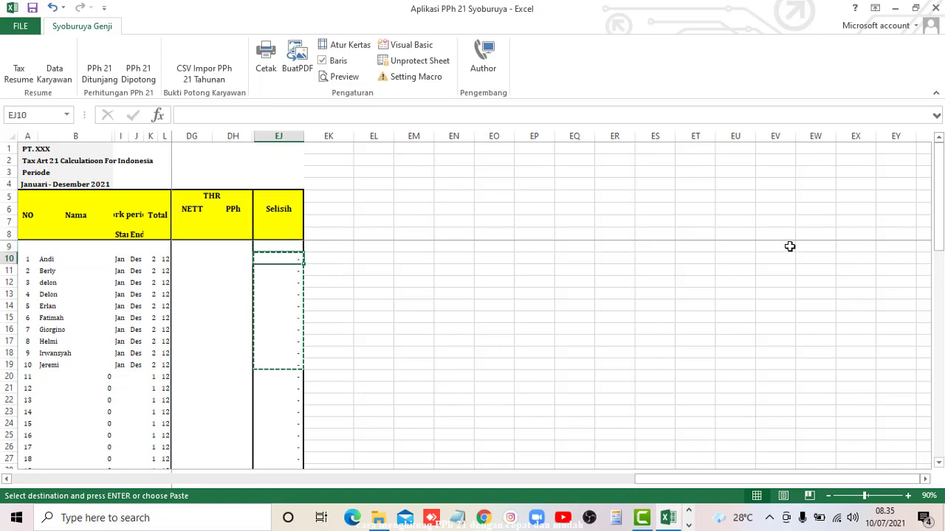
# - Return to the February block and review its contribution columns up to the PPh 21 amount in AA10
pyautogui.press('Up')
pyautogui.hotkey('ctrl', 'Left')
pyautogui.press('Right')
pyautogui.press('Right')
pyautogui.press('Right')
pyautogui.press('Right')
pyautogui.press('Right')
pyautogui.press('Right')
pyautogui.press('Right')
pyautogui.press('Right')
pyautogui.press('Right')
pyautogui.press('Right')
pyautogui.press('Right')
pyautogui.press('Right')
pyautogui.press('Right')
pyautogui.press('Right')
pyautogui.press('Right')
pyautogui.press('Right')
pyautogui.press('Right')
pyautogui.press('Right')
pyautogui.press('Right')
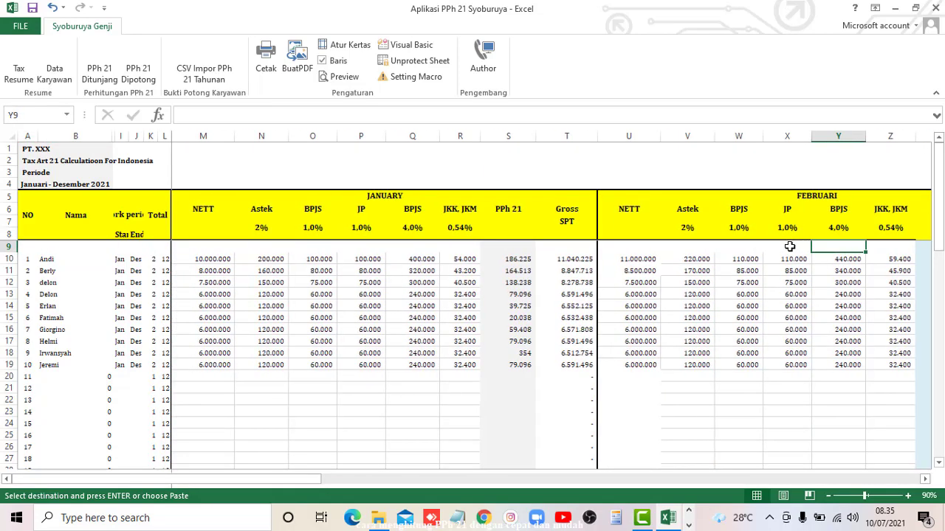
pyautogui.press('Left')
pyautogui.press('Right')
pyautogui.press('Right')
pyautogui.press('Right')
pyautogui.press('Right')
pyautogui.press('Right')
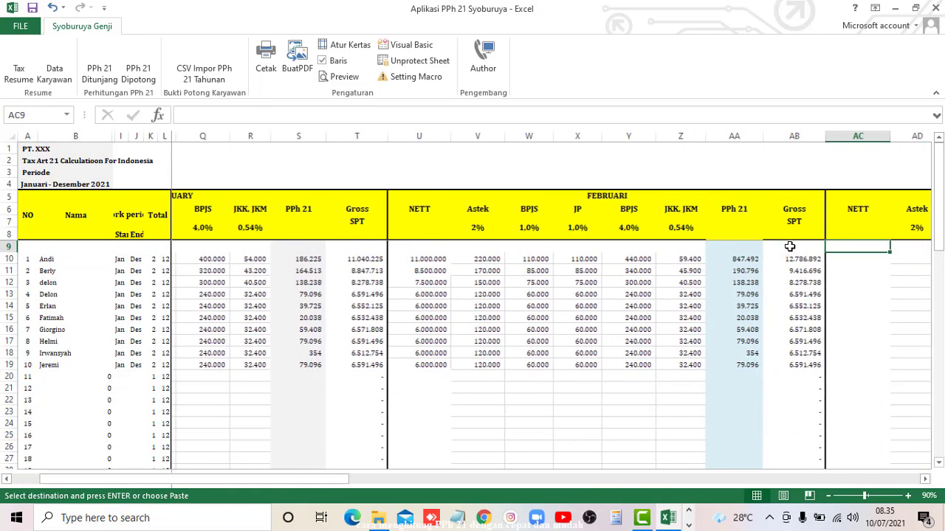
pyautogui.press('Down')
pyautogui.press('Right')
pyautogui.press('Left')
pyautogui.press('Left')
pyautogui.press('Left')
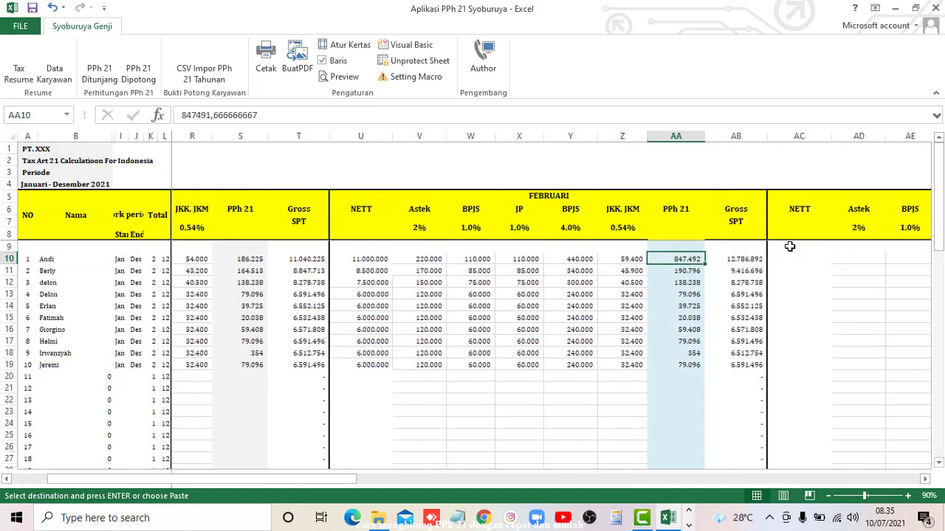
# - Check February's PPh 21 total in column AA of the TOTAL row, and return to the column's heading
pyautogui.hotkey('ctrl', 'Down')
pyautogui.press('Down')
pyautogui.hotkey('ctrl', 'Down')
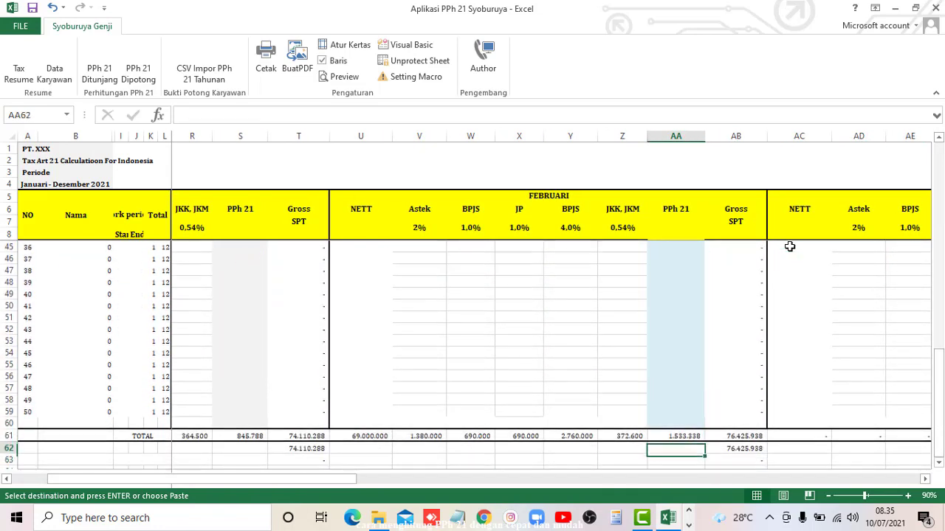
pyautogui.press('Up')
pyautogui.hotkey('ctrl', 'Up')
pyautogui.hotkey('ctrl', 'Up')
pyautogui.hotkey('ctrl', 'Up')
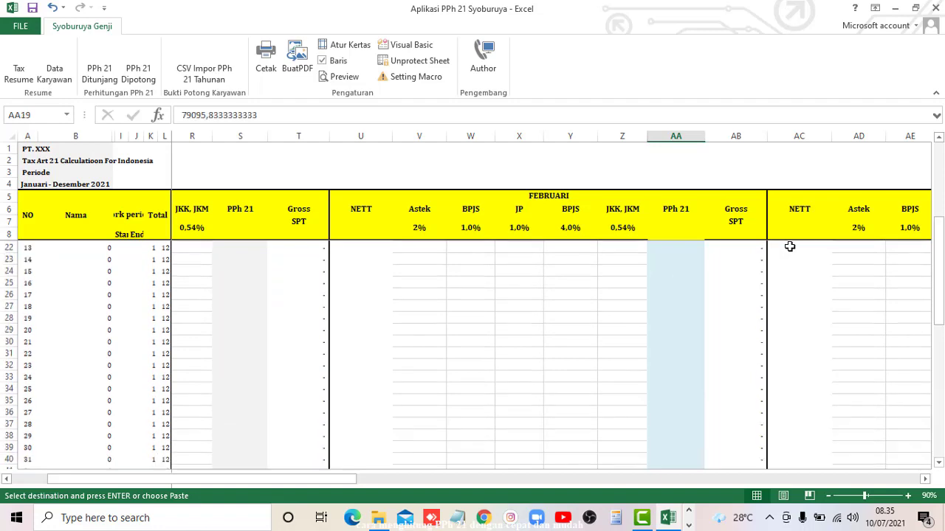
pyautogui.press('Down')
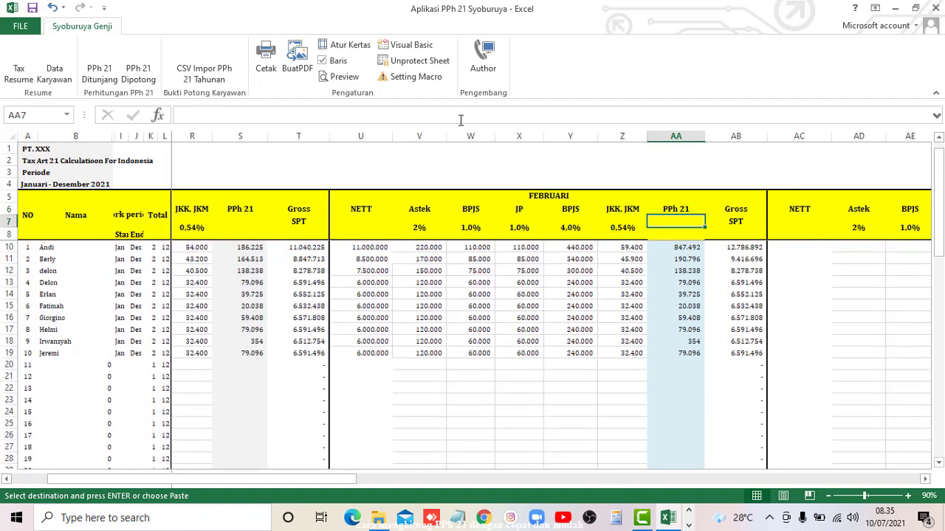
# - Open the Tax Resume and check the Tax Article's 21 amounts for Jan-21 and Feb-21
pyautogui.click(20, 66)
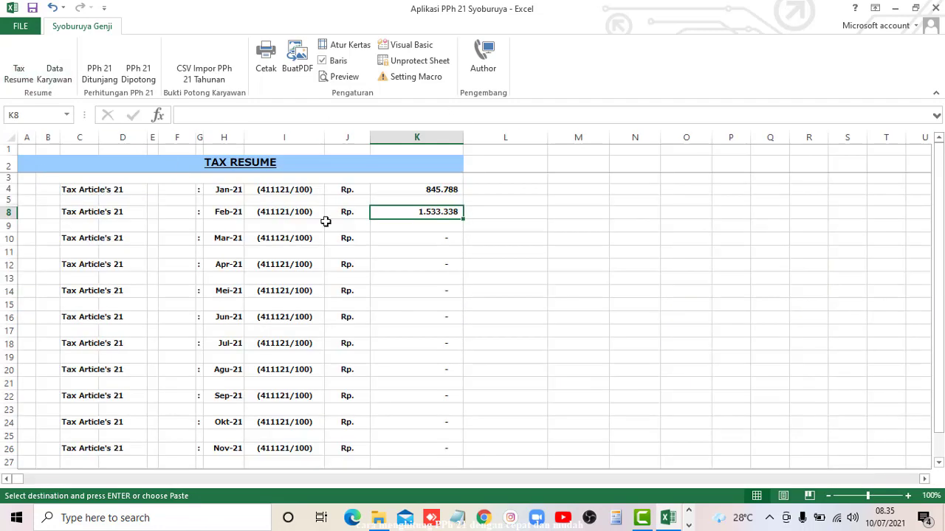
pyautogui.click(449, 189)
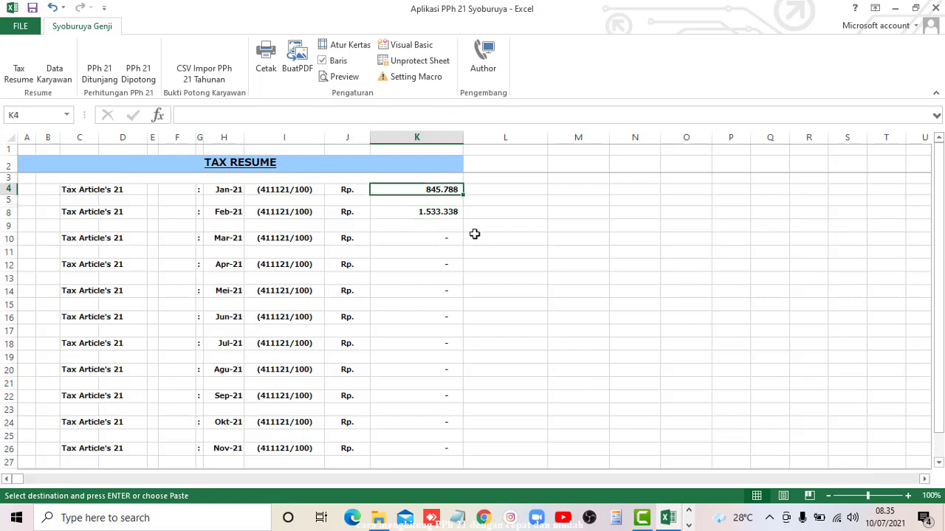
pyautogui.click(426, 212)
# - Return to the PPh 21 Ditunjang calculation and review row 10 from February's BPJS 4% back to January's PPh 21
pyautogui.click(101, 67)
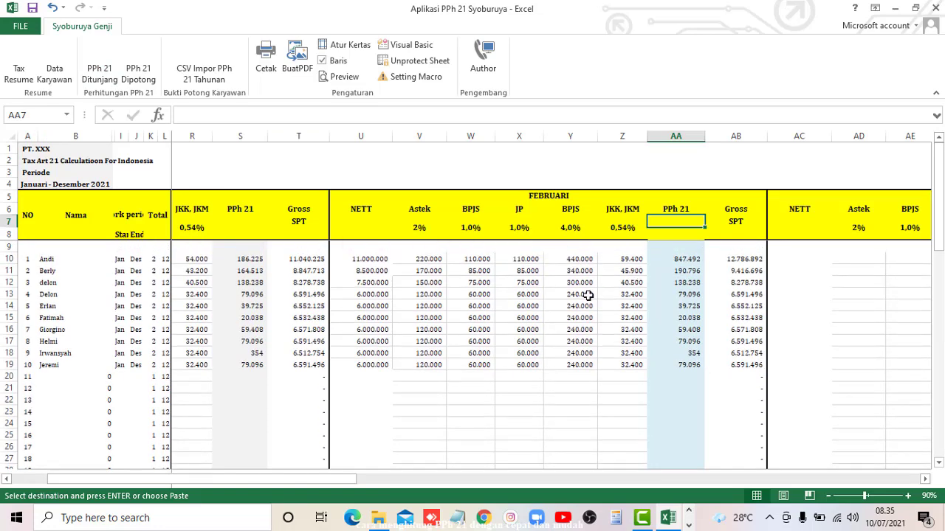
pyautogui.click(550, 260)
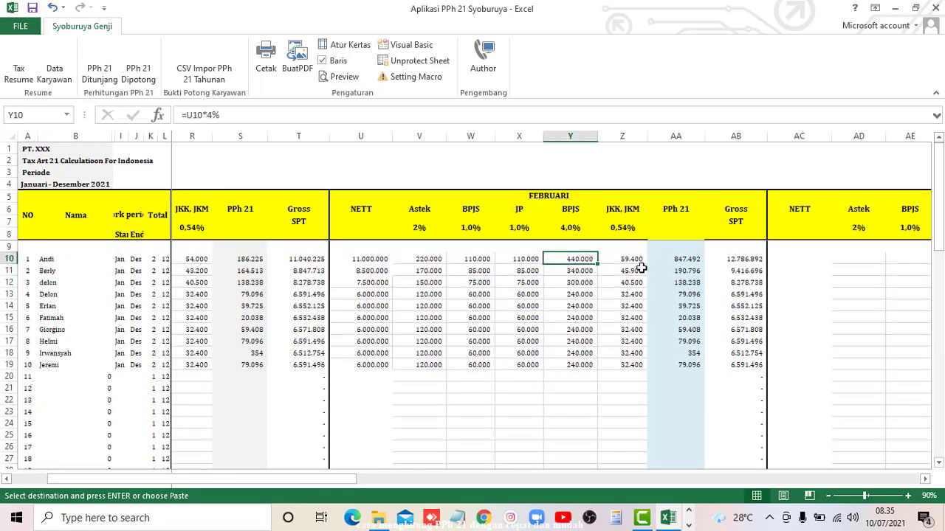
pyautogui.press('Left')
pyautogui.press('Left')
pyautogui.press('Left')
pyautogui.press('Left')
pyautogui.press('Left')
pyautogui.press('Left')
pyautogui.press('Left')
pyautogui.press('Left')
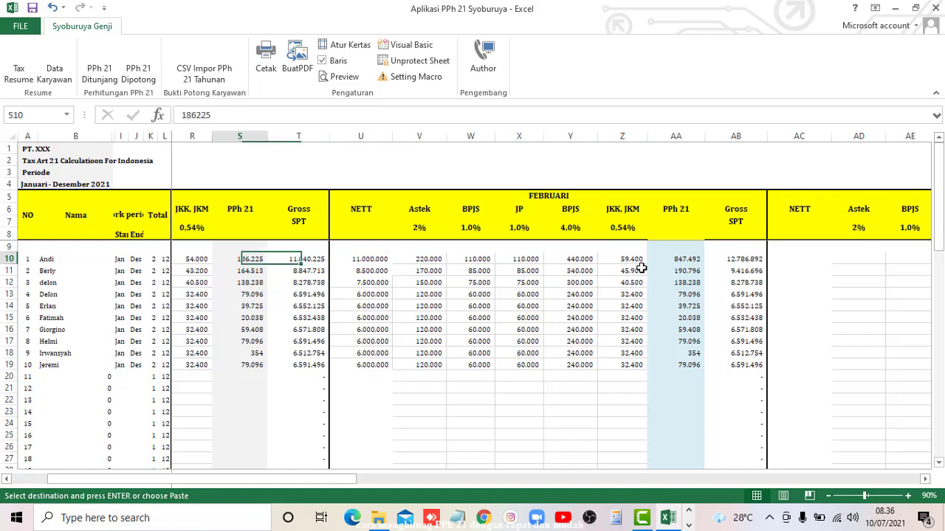
# - Review January's JP 1% column down to row 19 and the PPh 21 amount in S11
pyautogui.press('Left')
pyautogui.press('Down')
pyautogui.press('Down')
pyautogui.press('Down')
pyautogui.press('Down')
pyautogui.press('Down')
pyautogui.press('Down')
pyautogui.press('Down')
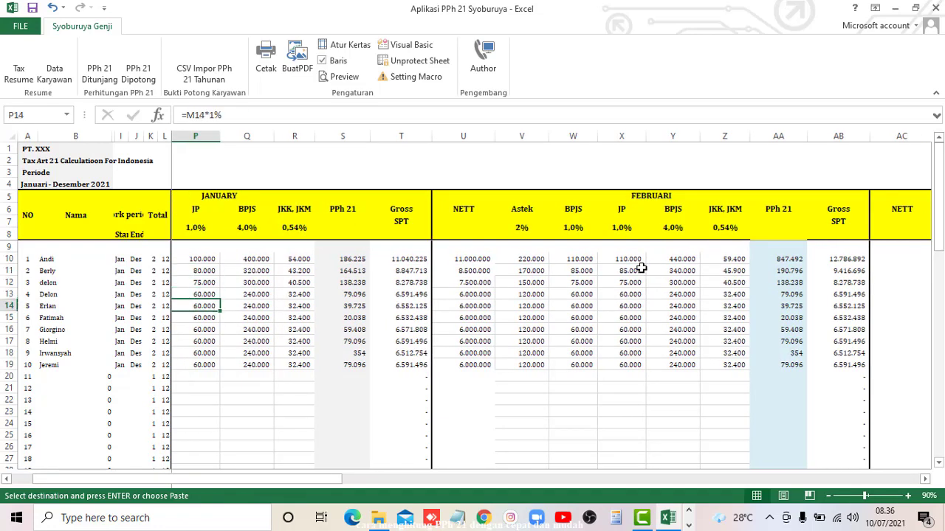
pyautogui.press('Down')
pyautogui.press('Down')
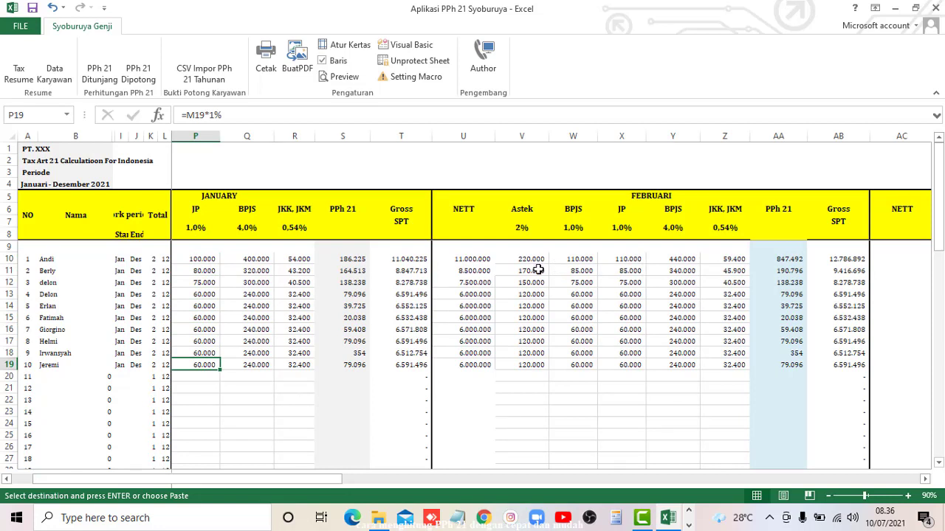
pyautogui.click(336, 270)
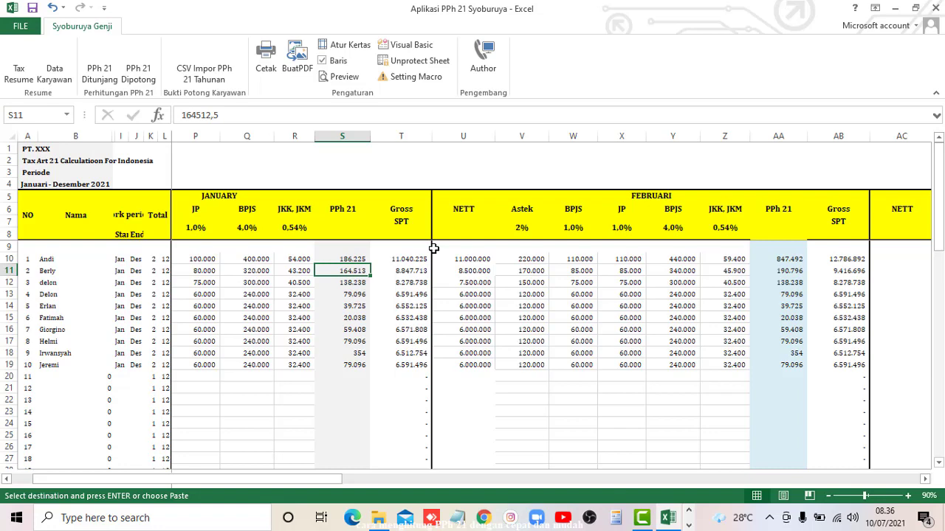
# - Inspect January's Astek formulas in N11 and N10
pyautogui.hotkey('ctrl', 'Left')
pyautogui.press('Right')
pyautogui.press('Right')
pyautogui.press('Right')
pyautogui.press('Right')
pyautogui.press('Right')
pyautogui.press('Right')
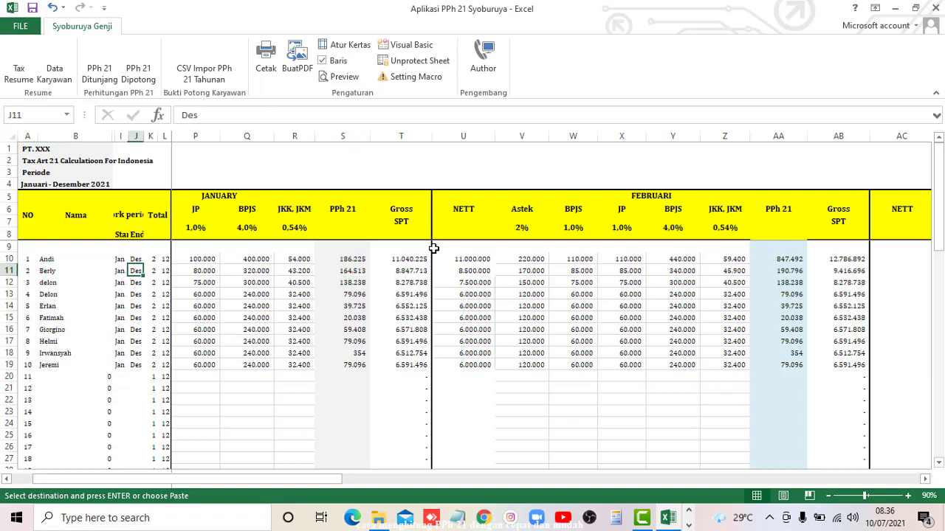
pyautogui.press('Right')
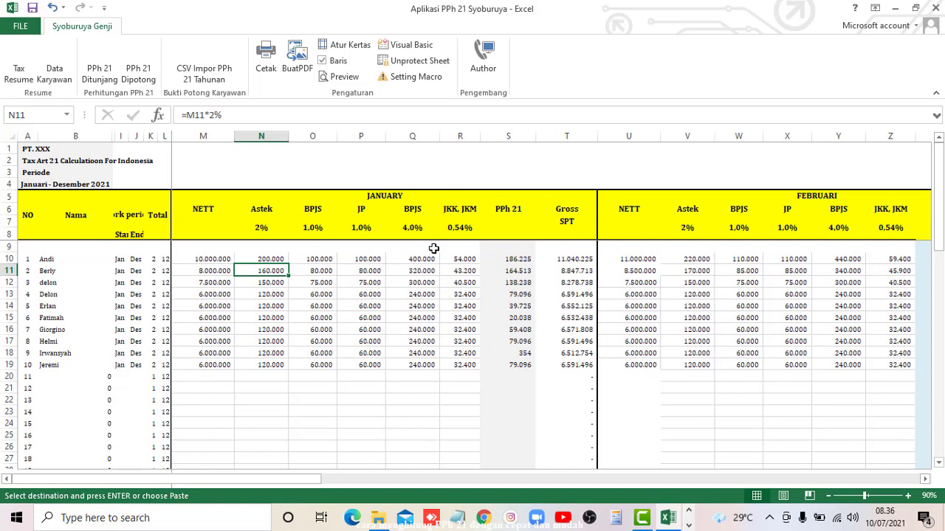
pyautogui.press('Up')
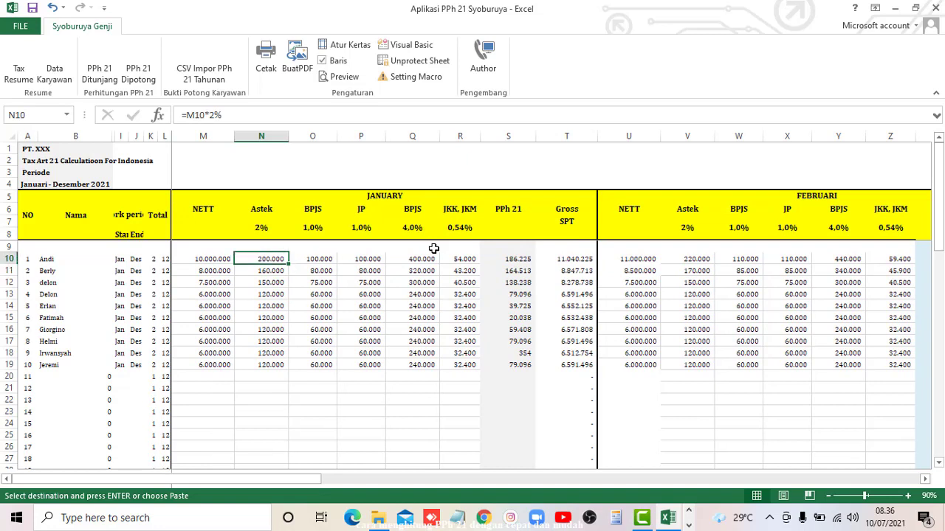
# - Examine January's Astek heading and its 2% rate above the employee amounts
pyautogui.press('Up')
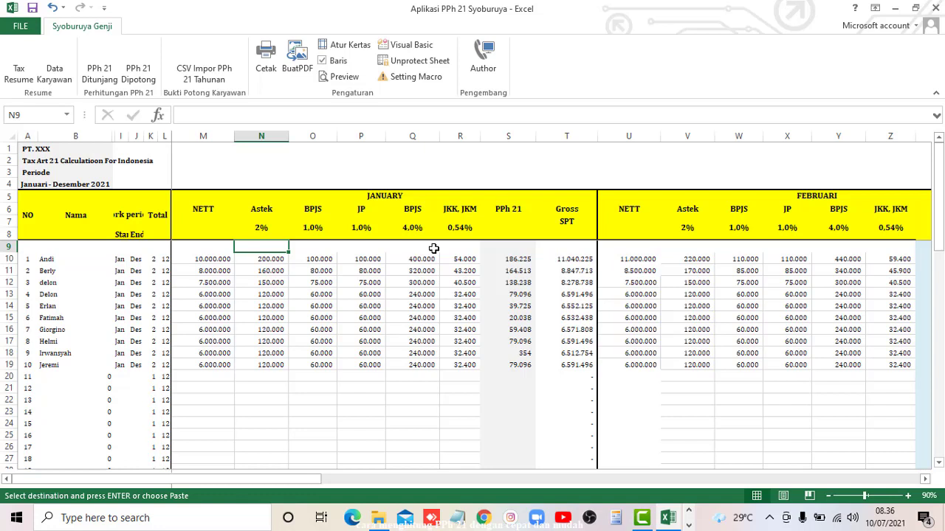
pyautogui.press('Down')
pyautogui.press('Up')
pyautogui.press('Up')
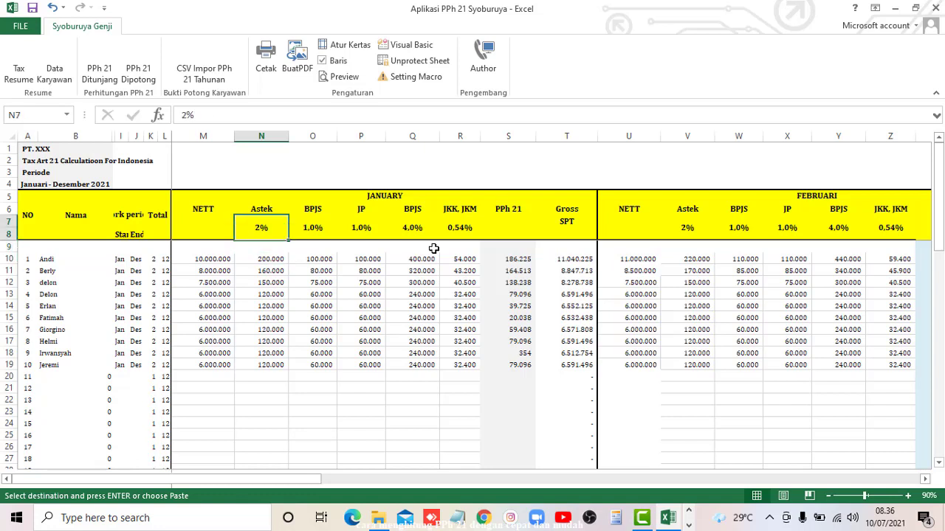
pyautogui.press('Down')
pyautogui.press('Down')
pyautogui.press('Up')
pyautogui.press('Up')
pyautogui.press('Up')
pyautogui.press('Up')
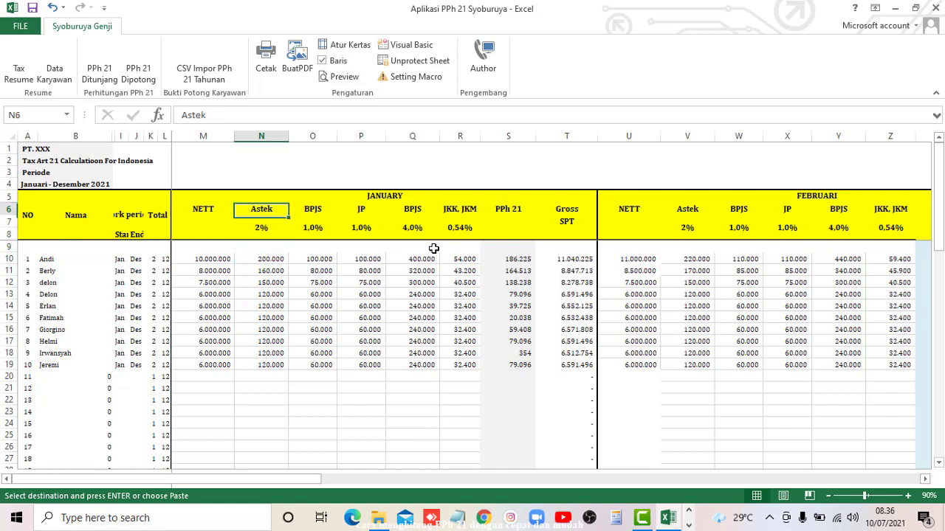
pyautogui.press('Down')
pyautogui.press('Down')
pyautogui.press('Up')
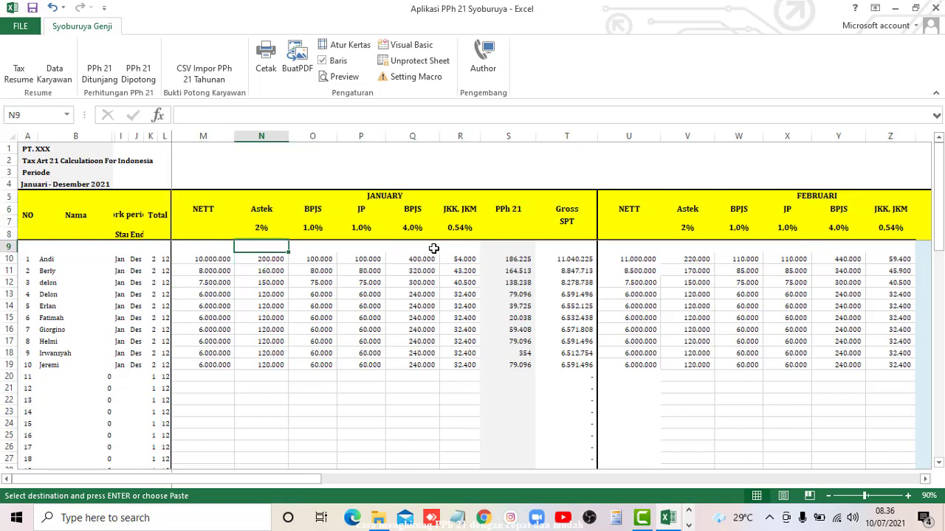
pyautogui.press('Down')
pyautogui.press('Up')
pyautogui.press('Down')
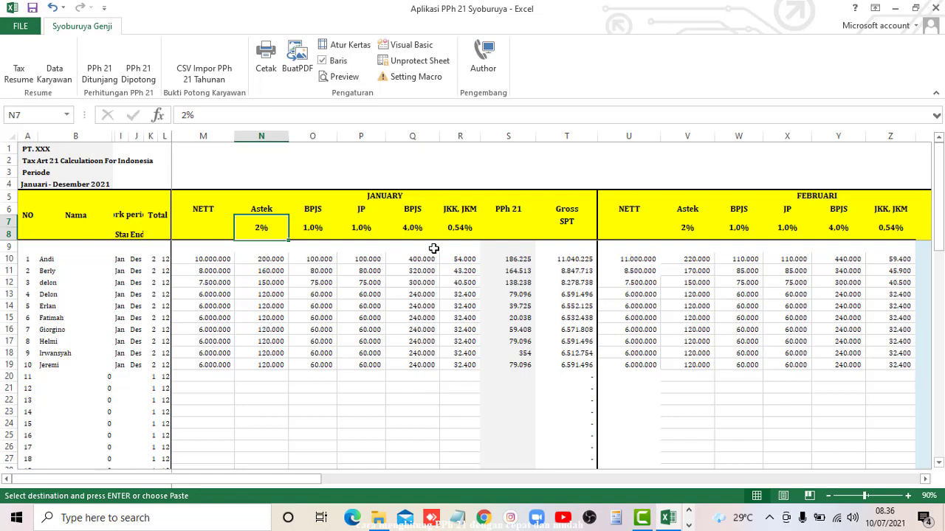
pyautogui.press('Up')
pyautogui.press('Up')
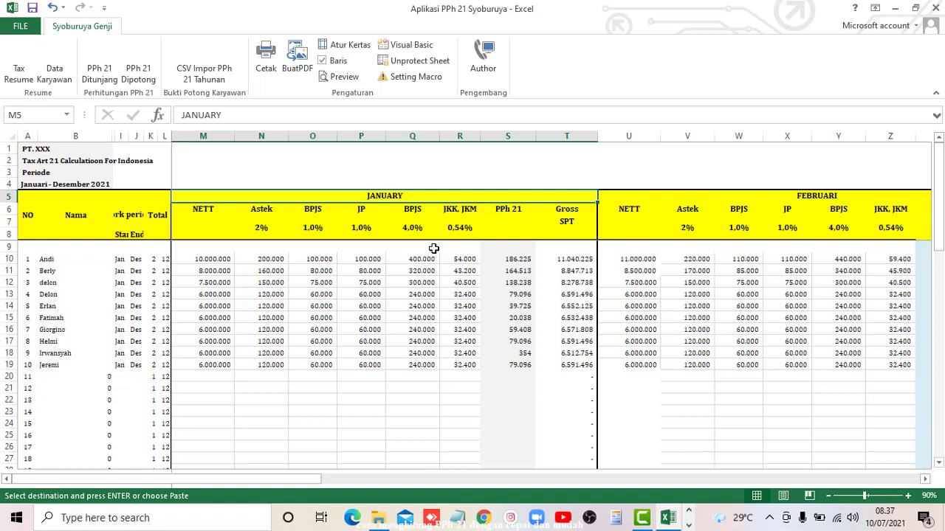
# - Look at the February heading and January's contribution columns, and inspect the BPJS 4% formula in Q10
pyautogui.press('Right')
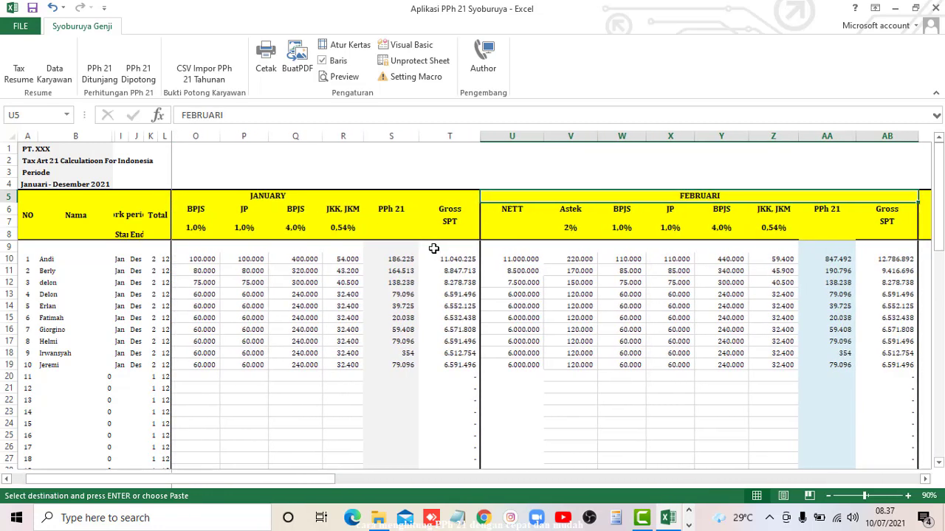
pyautogui.press('Down')
pyautogui.press('Down')
pyautogui.press('Left')
pyautogui.press('Left')
pyautogui.press('Left')
pyautogui.press('Left')
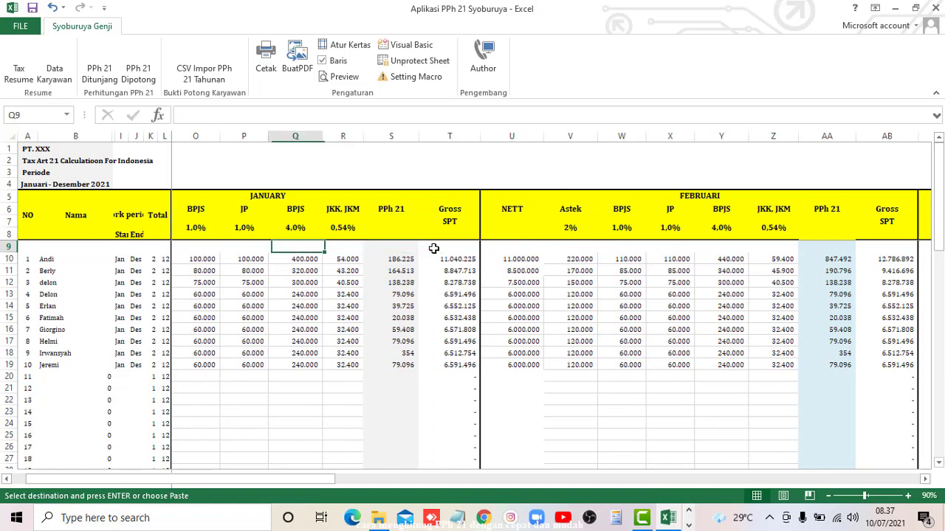
pyautogui.press('Left')
pyautogui.press('Left')
pyautogui.press('Left')
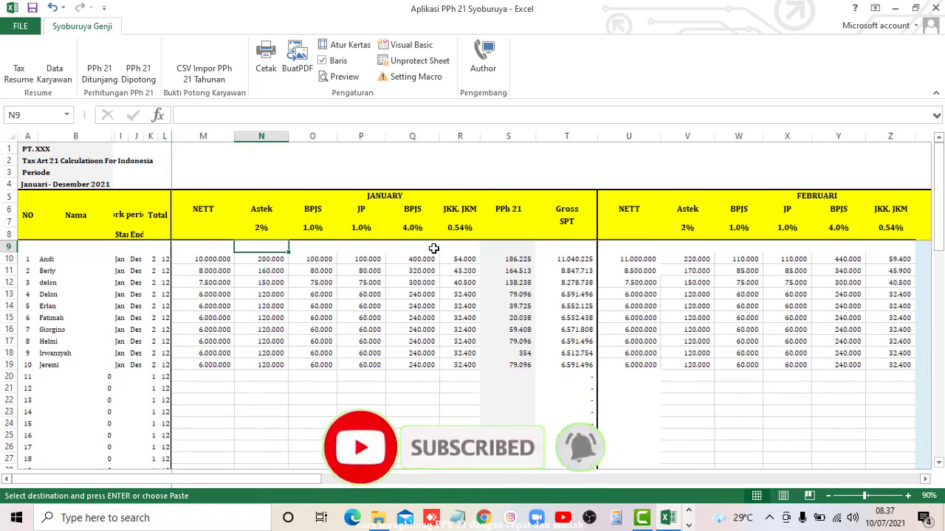
pyautogui.press('Right')
pyautogui.press('Right')
pyautogui.press('Right')
pyautogui.press('Down')
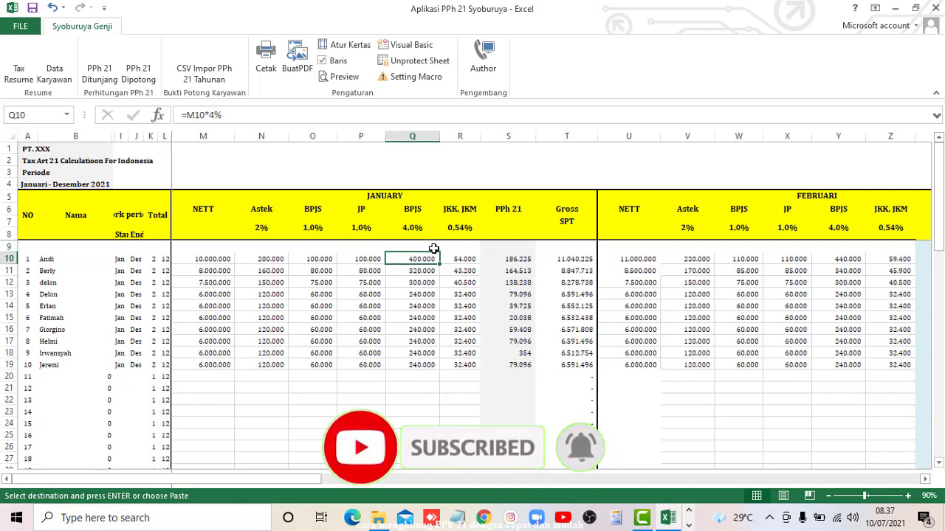